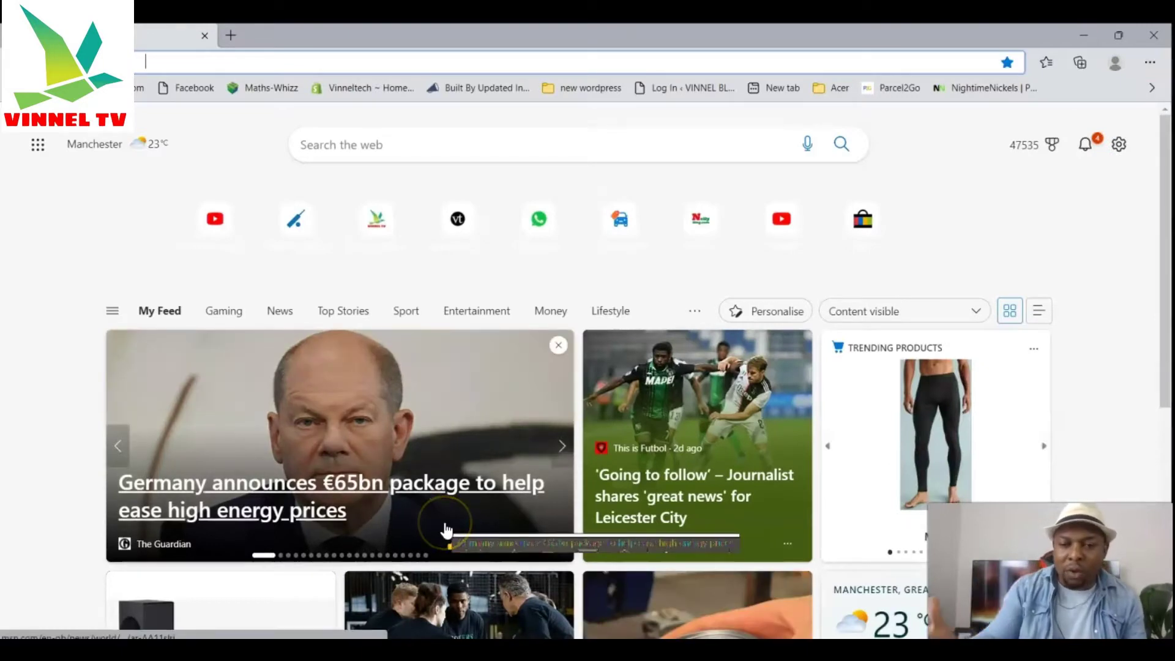
Go to google.com and decline the suggestion to always search with Google
type("google.com")
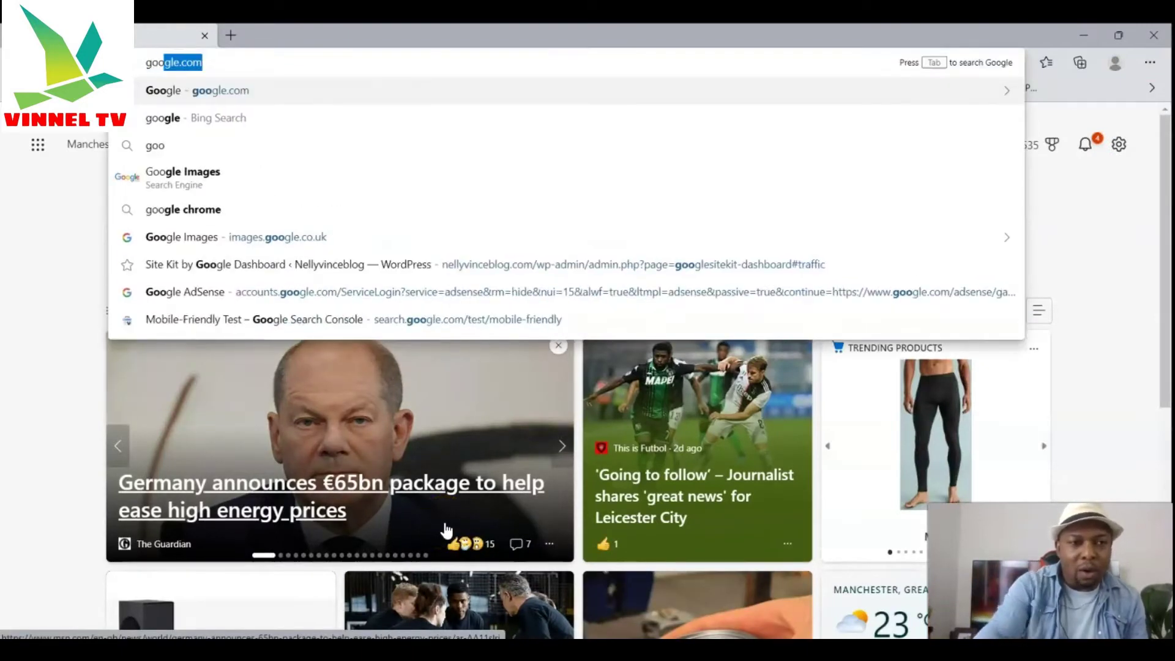
left_click(169, 92)
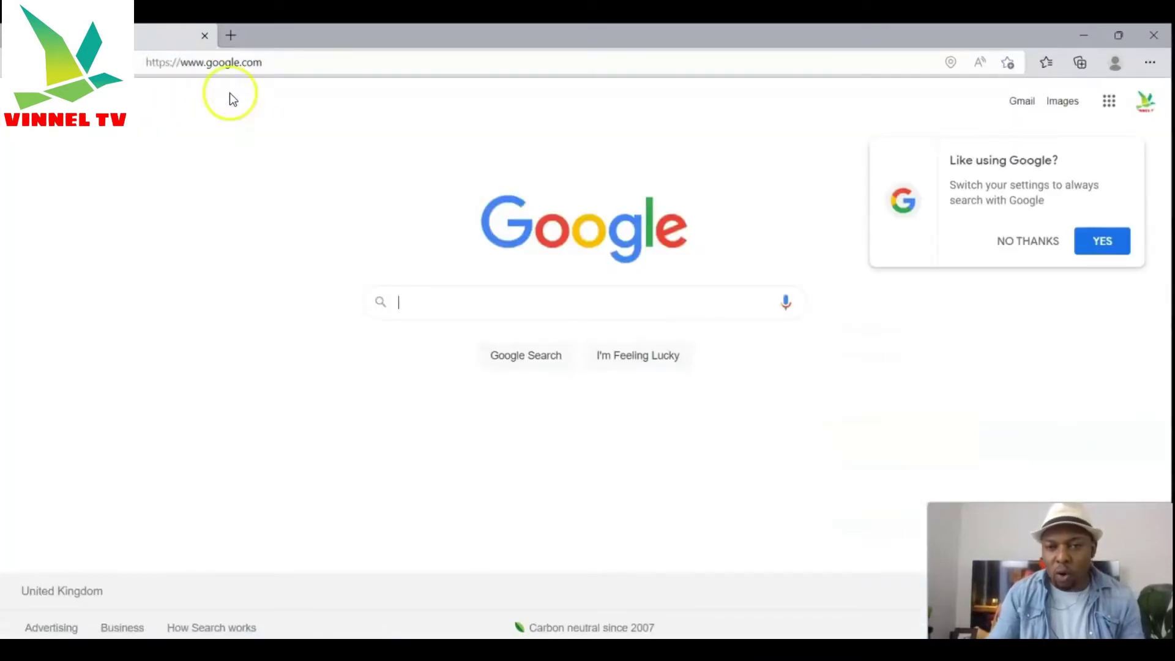
left_click(1032, 248)
Search Google for hp.com and open the HP Official UK Site result
left_click(497, 294)
type("hp")
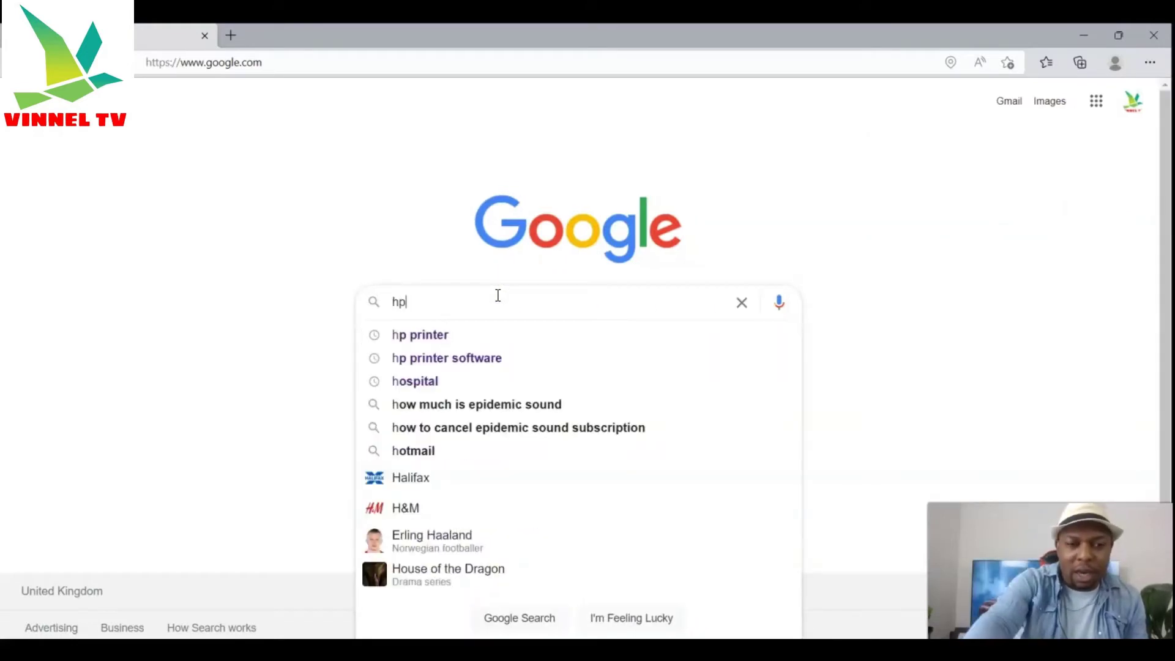
left_click(498, 307)
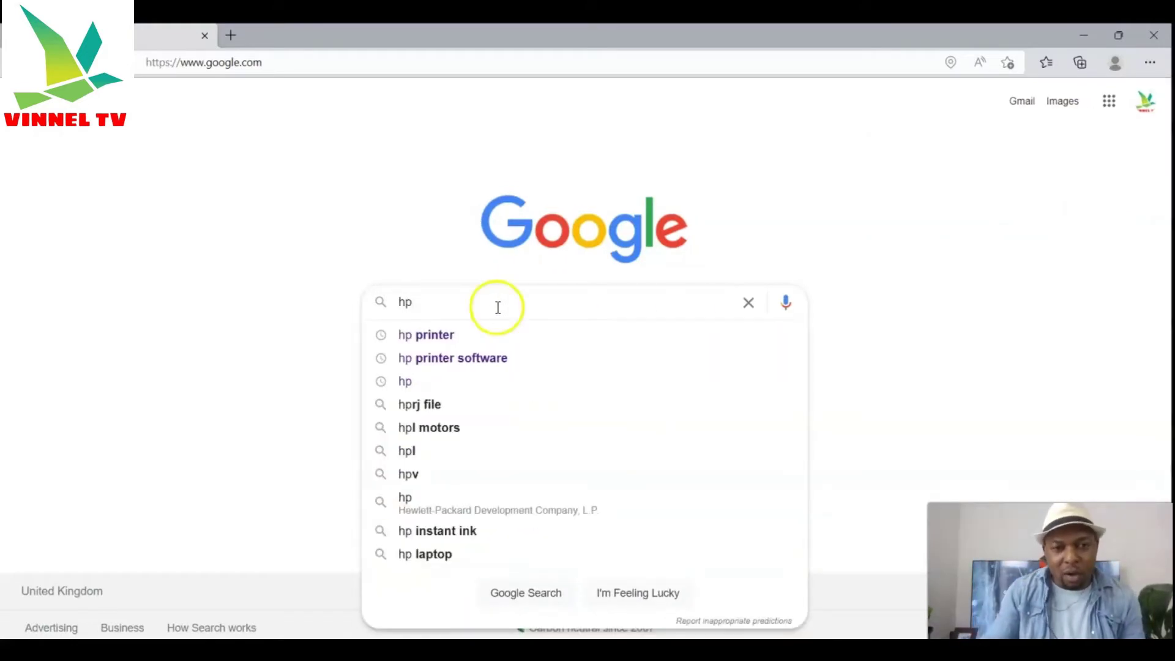
type(".com")
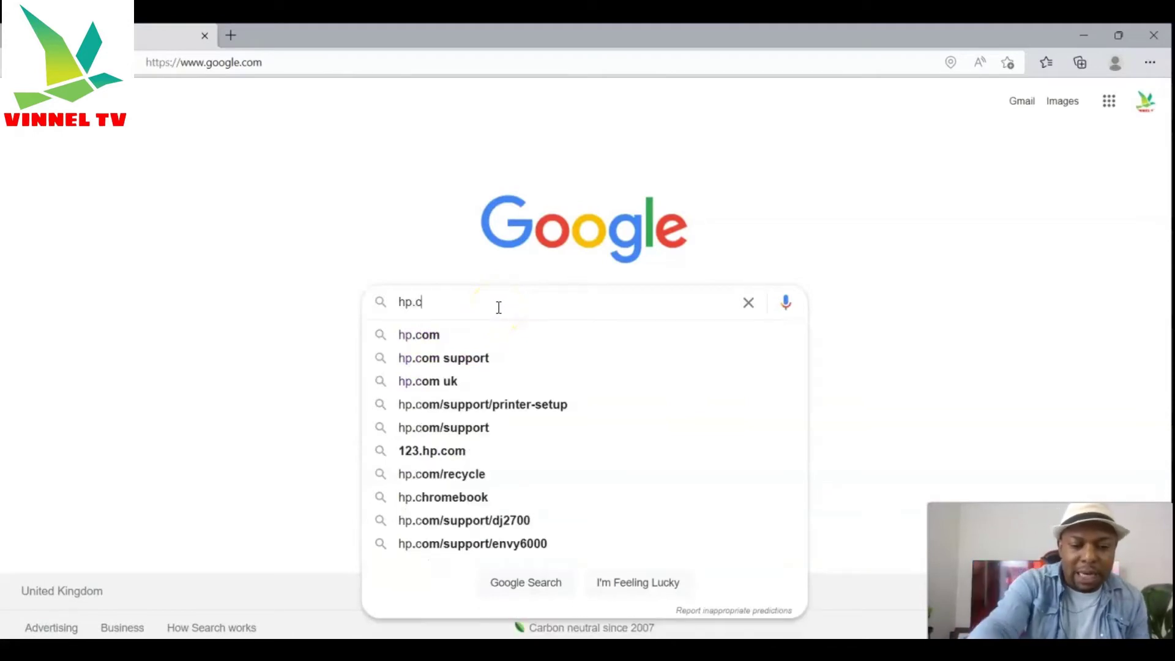
key("Return")
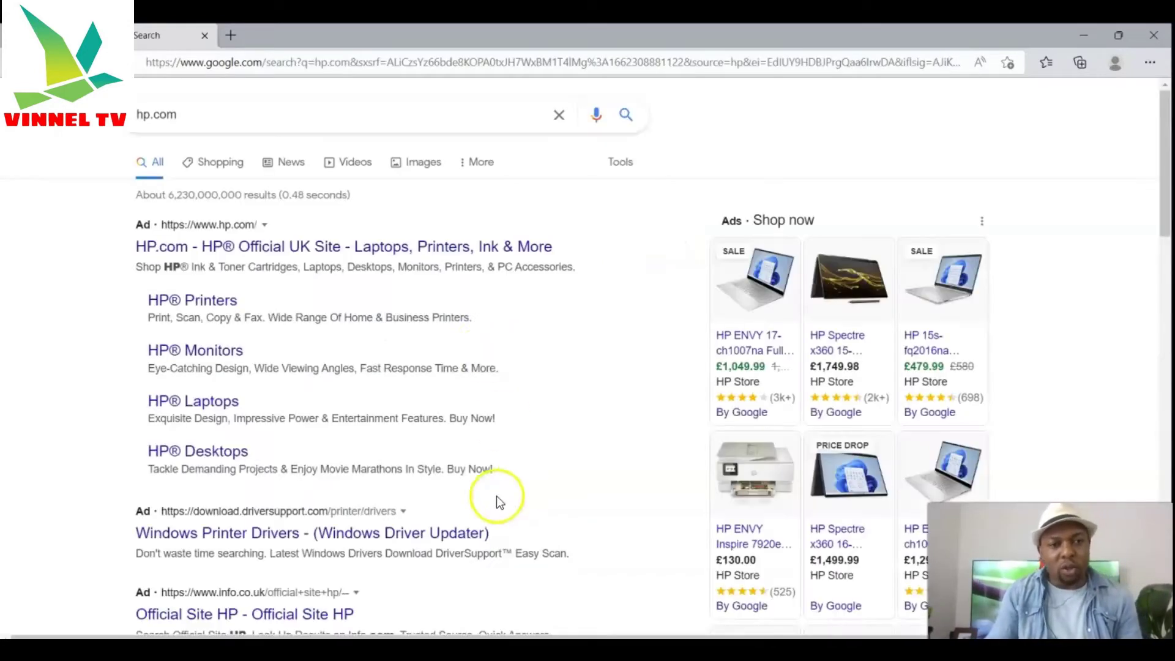
left_click(456, 432)
left_click(208, 251)
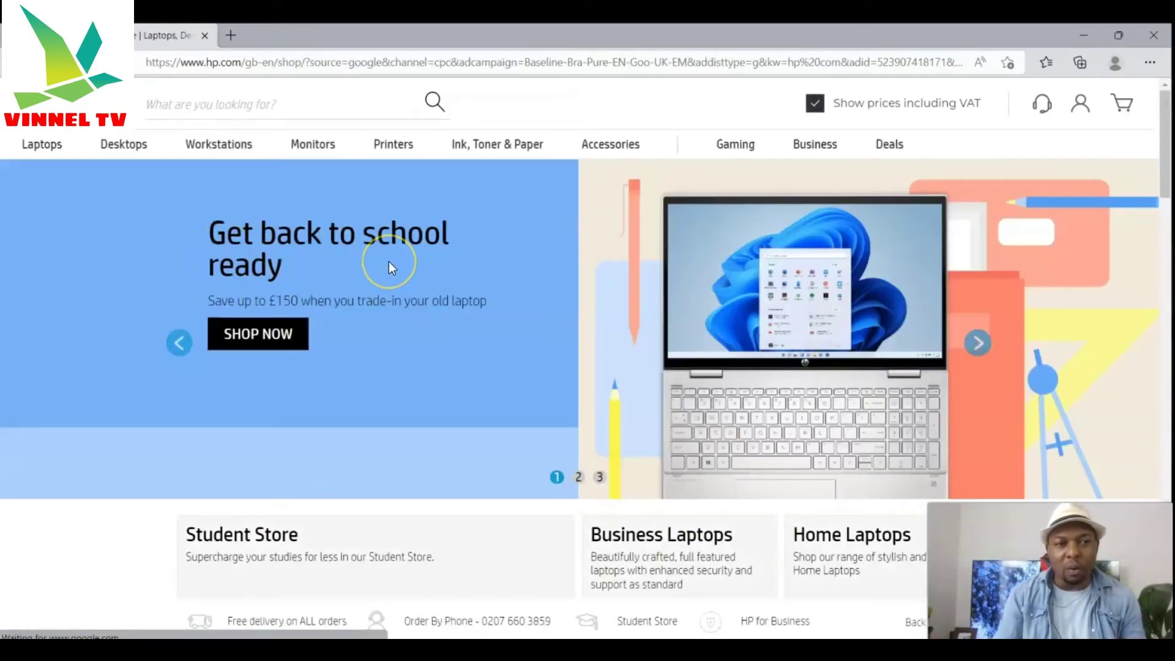
Look through the HP store's home page, its product categories, and its support and contact options
scroll(389, 263, "down", 1)
scroll(388, 268, "down", 5)
scroll(388, 268, "up", 7)
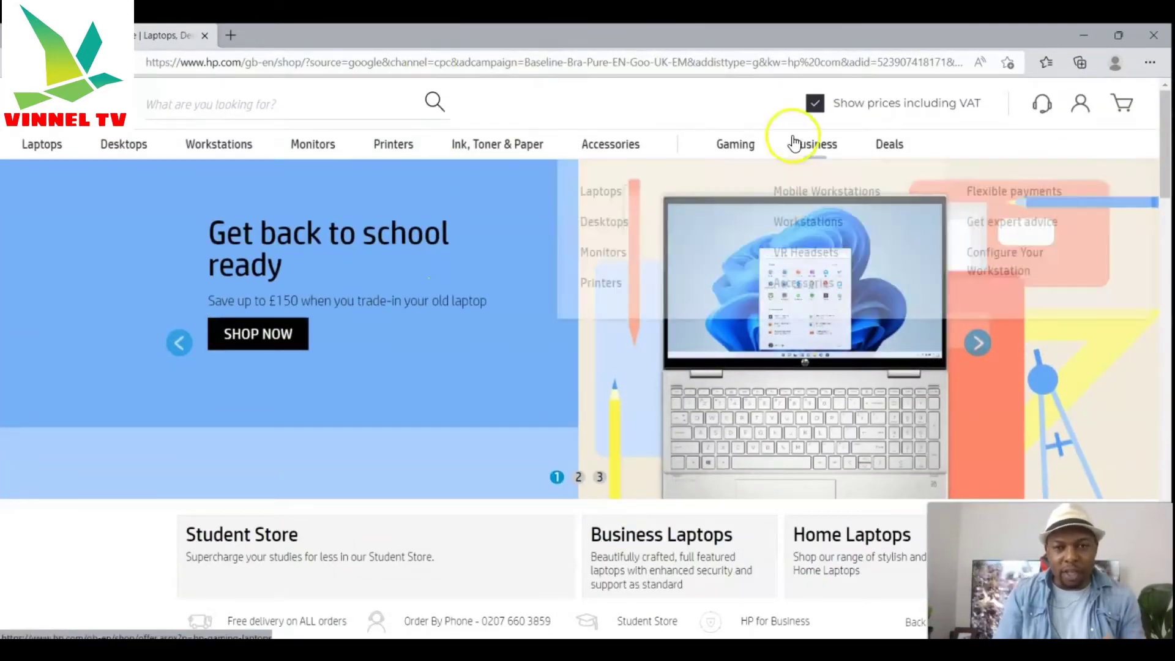
mouse_move(43, 145)
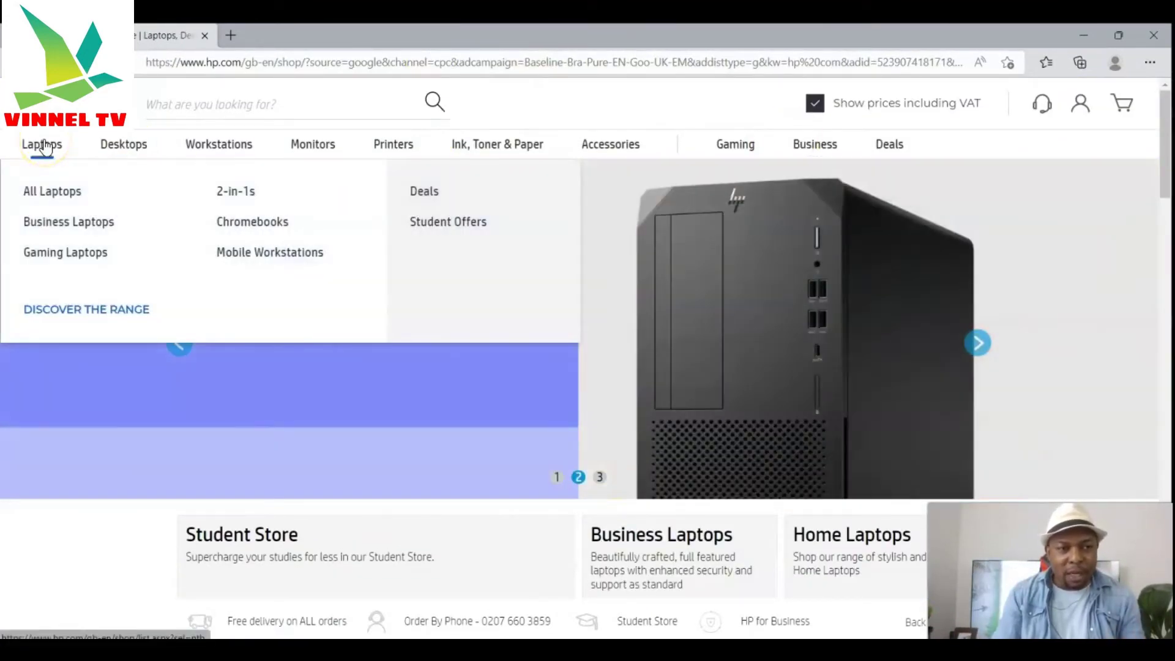
mouse_move(128, 148)
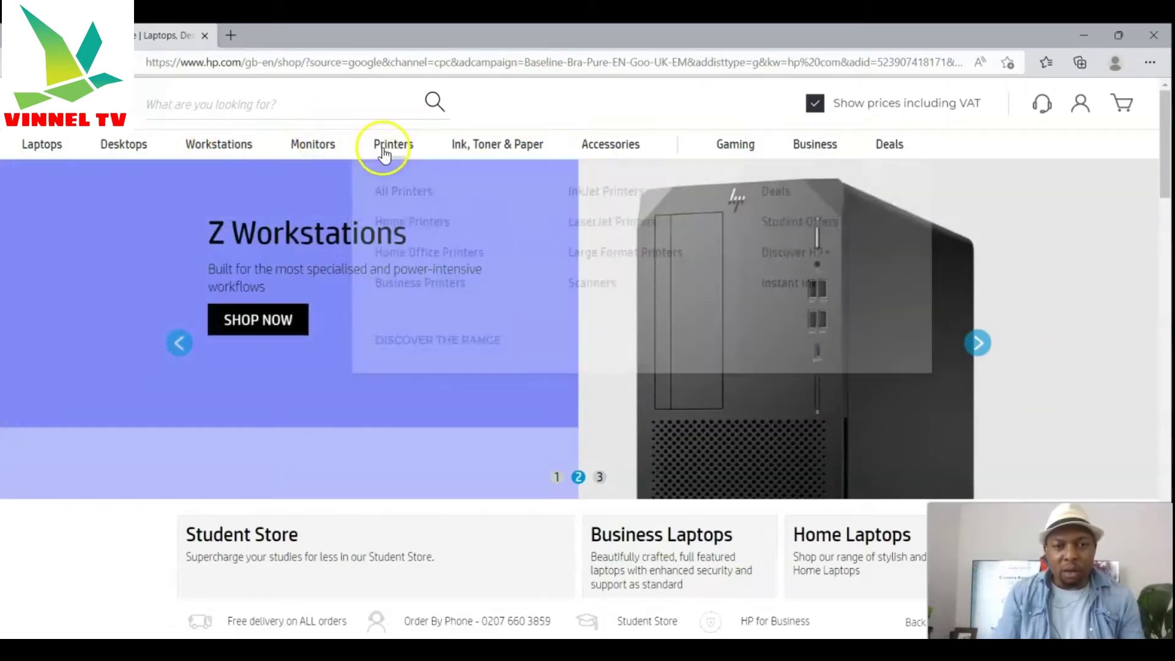
mouse_move(473, 154)
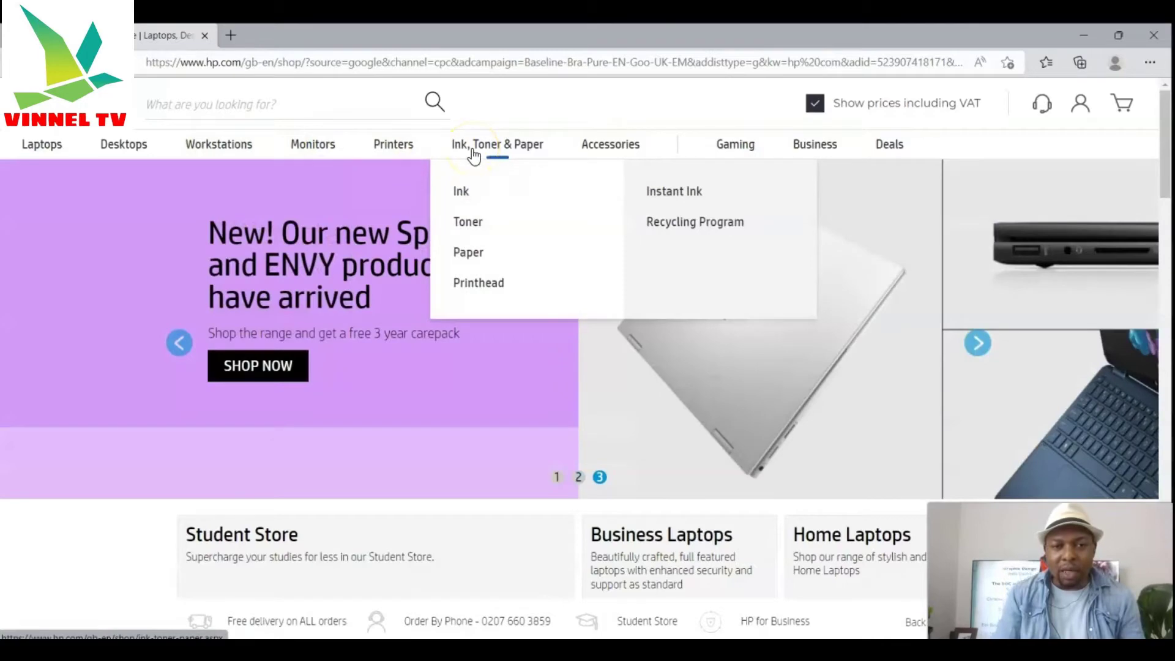
mouse_move(615, 159)
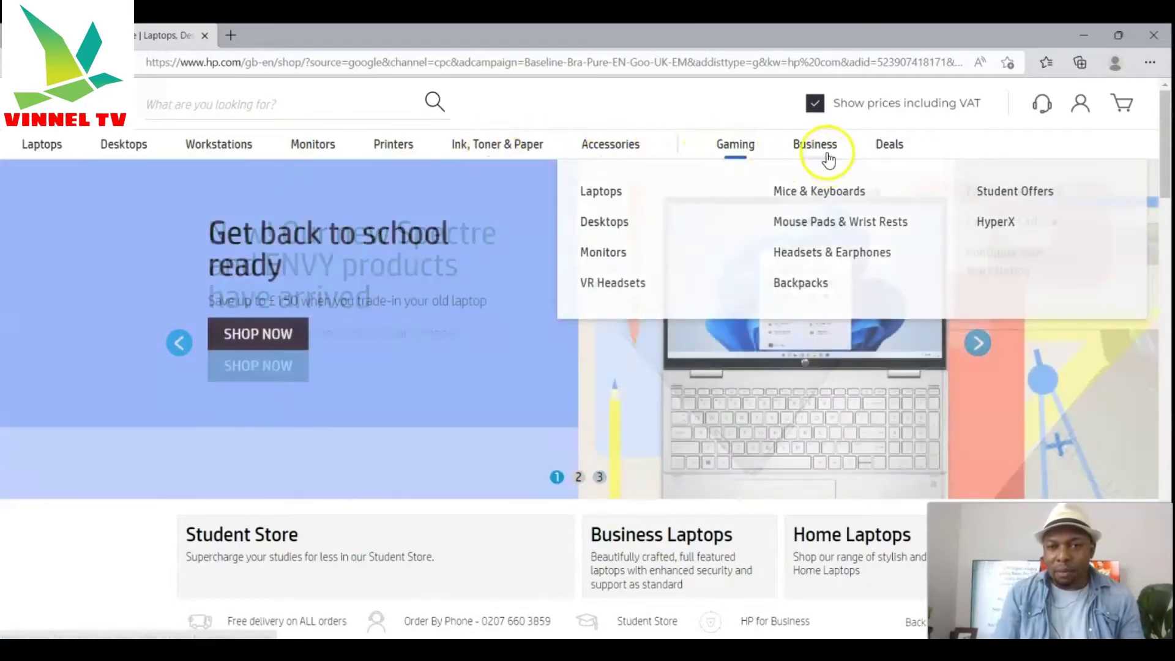
mouse_move(826, 159)
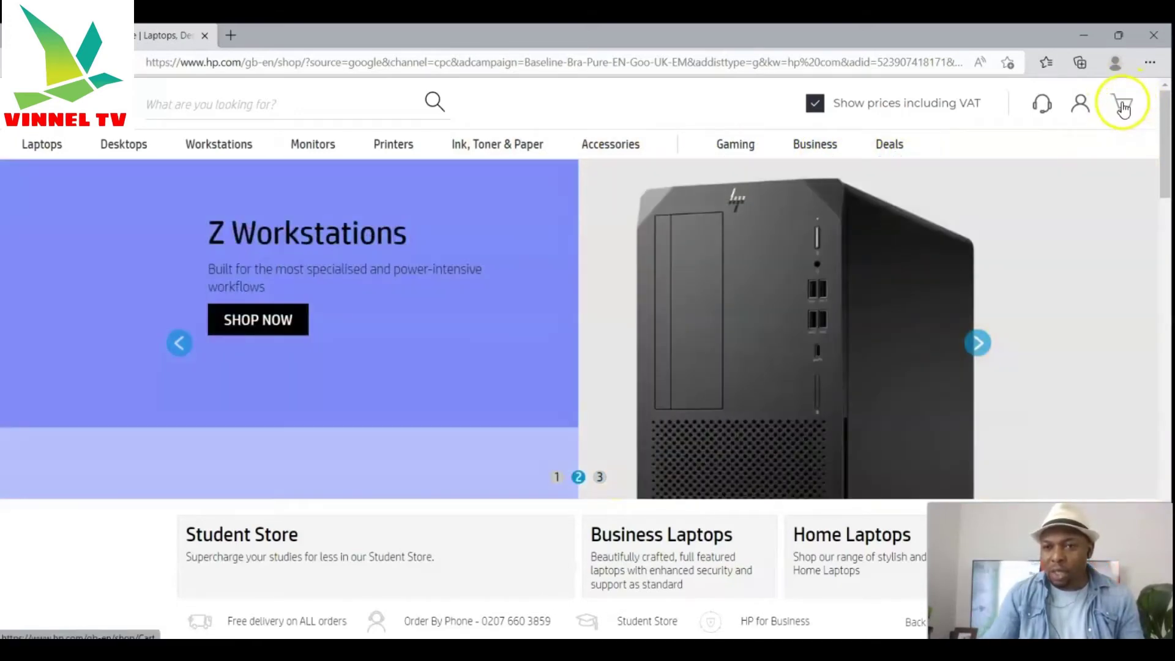
mouse_move(1074, 116)
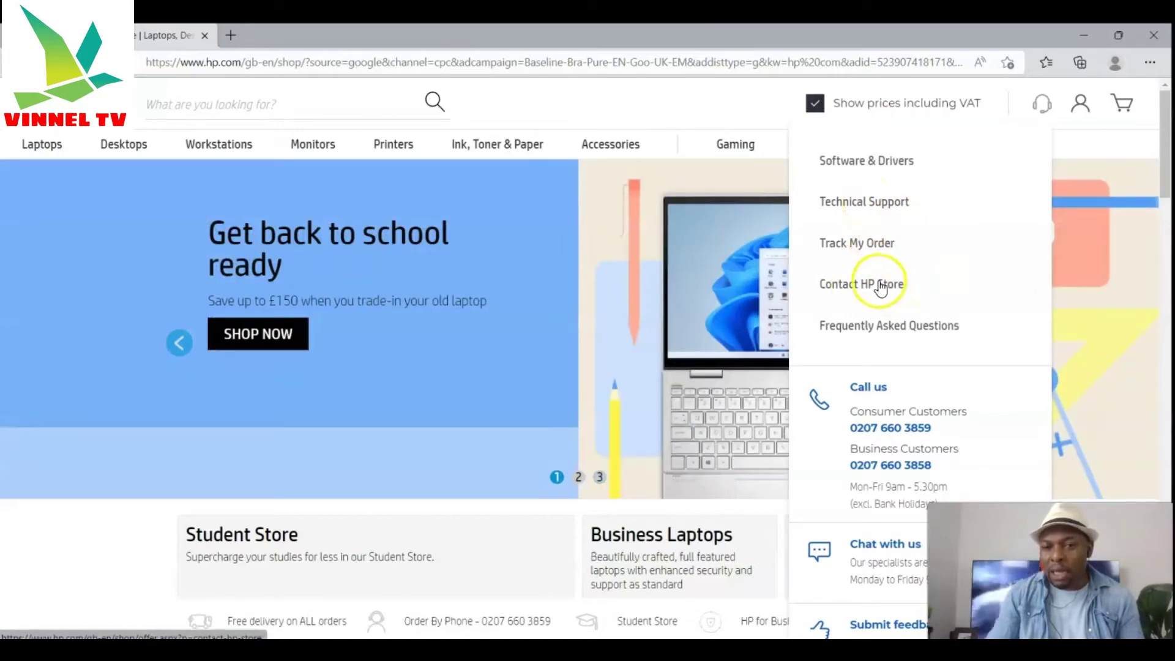
scroll(894, 286, "down", 3)
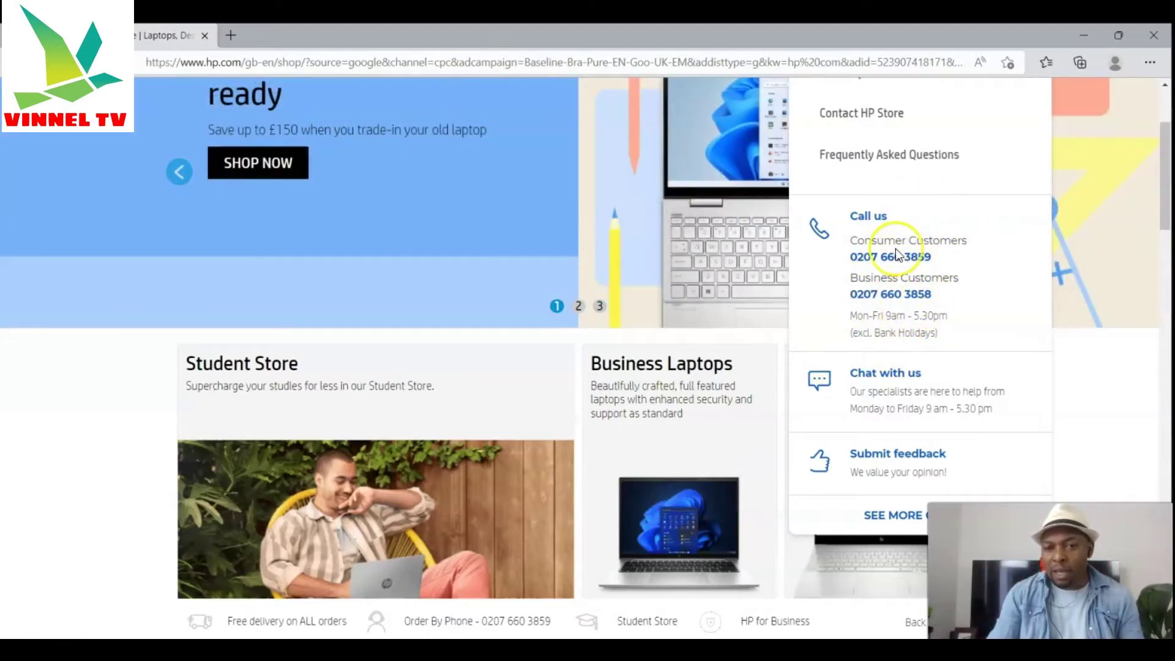
scroll(895, 248, "up", 3)
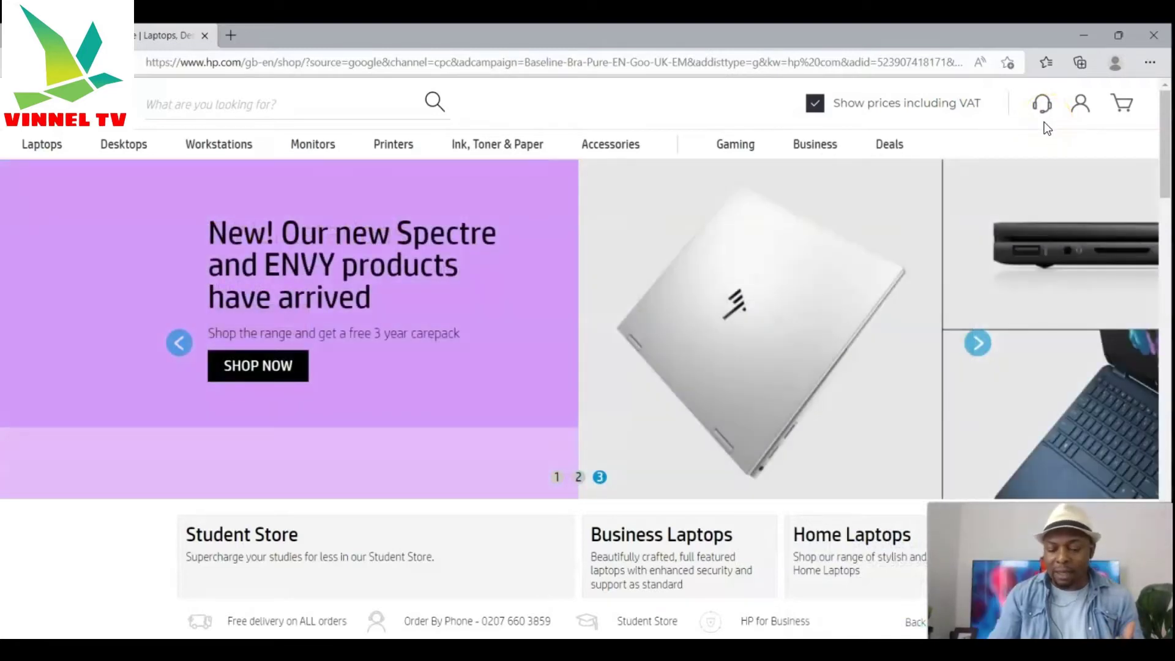
Open HP's Software & Drivers support page and close the information notice
left_click(1043, 109)
left_click(838, 161)
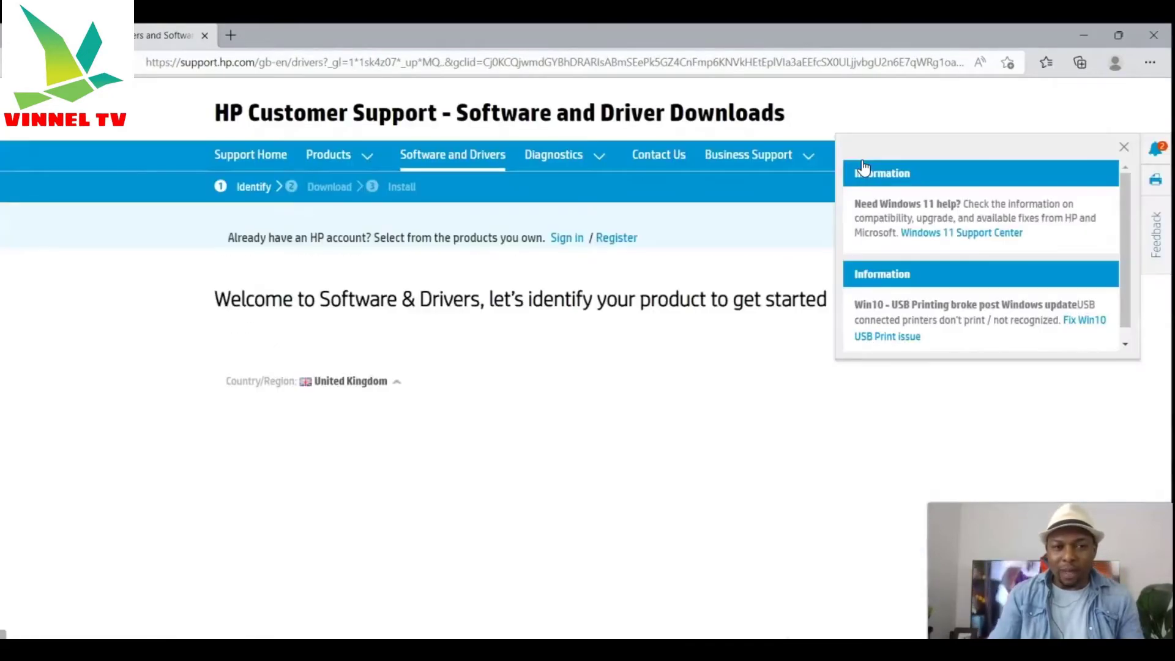
left_click(928, 176)
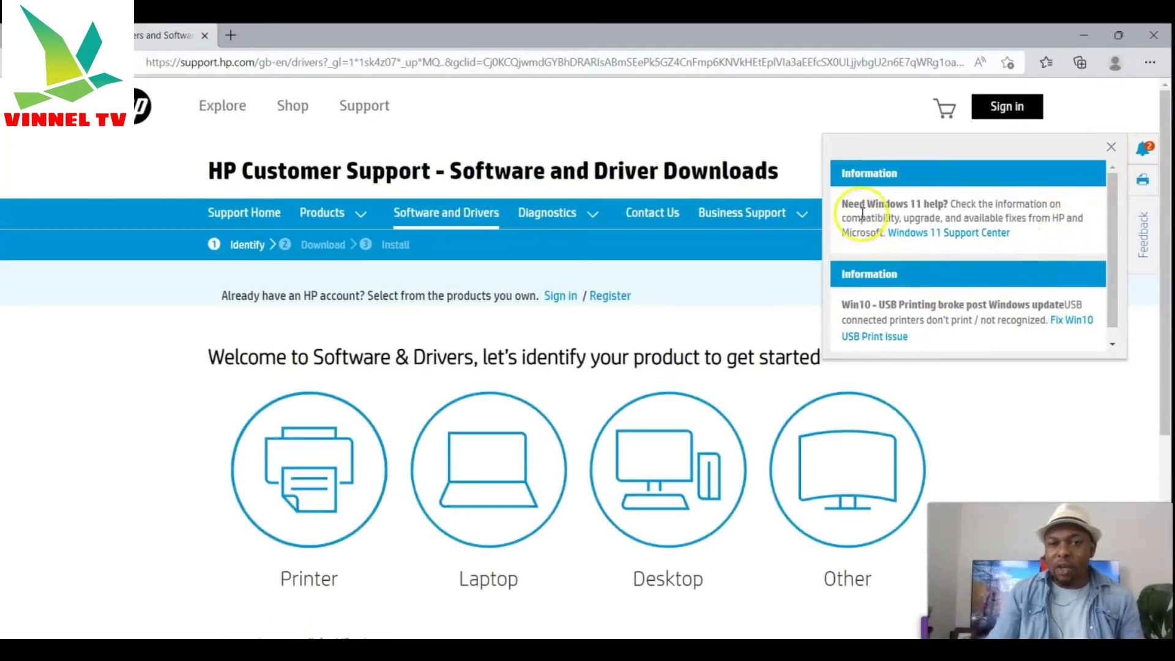
left_click(1113, 149)
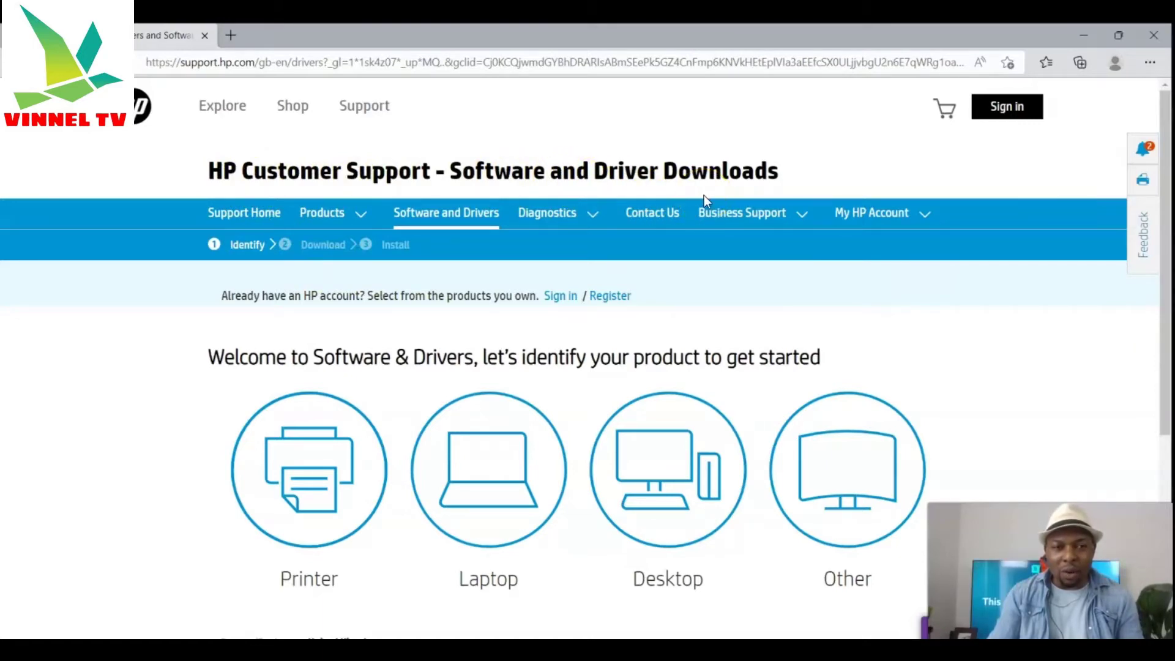
Change the support site's country/region to United States and close the information notice
scroll(704, 199, "down", 4)
left_click(317, 295)
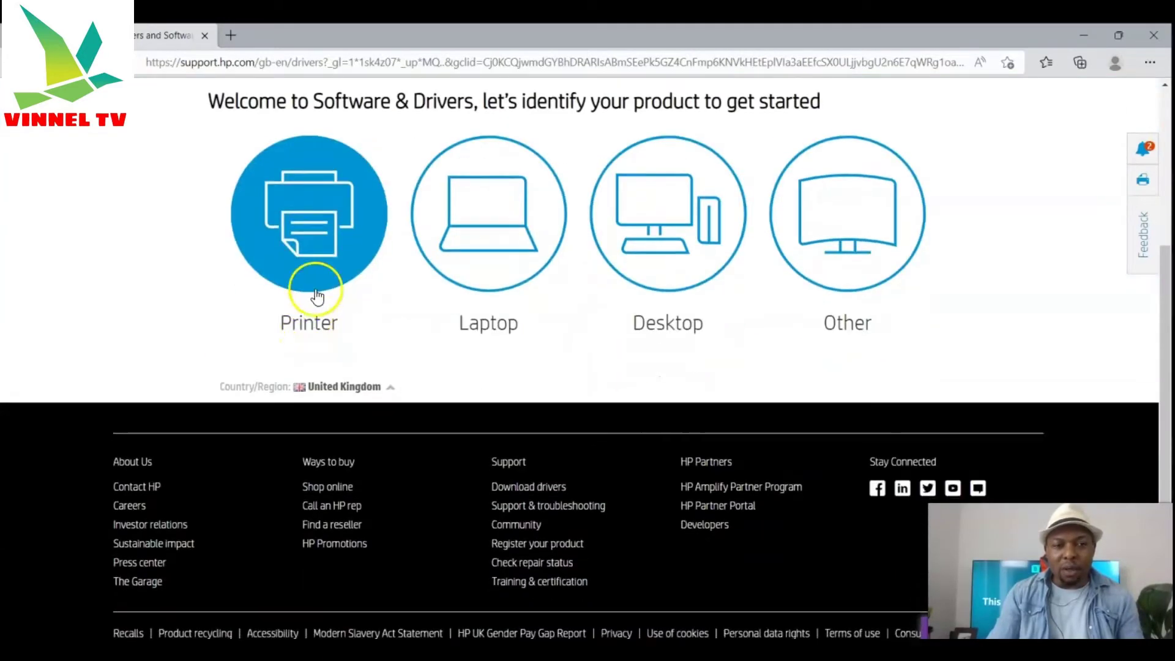
scroll(310, 184, "up", 1)
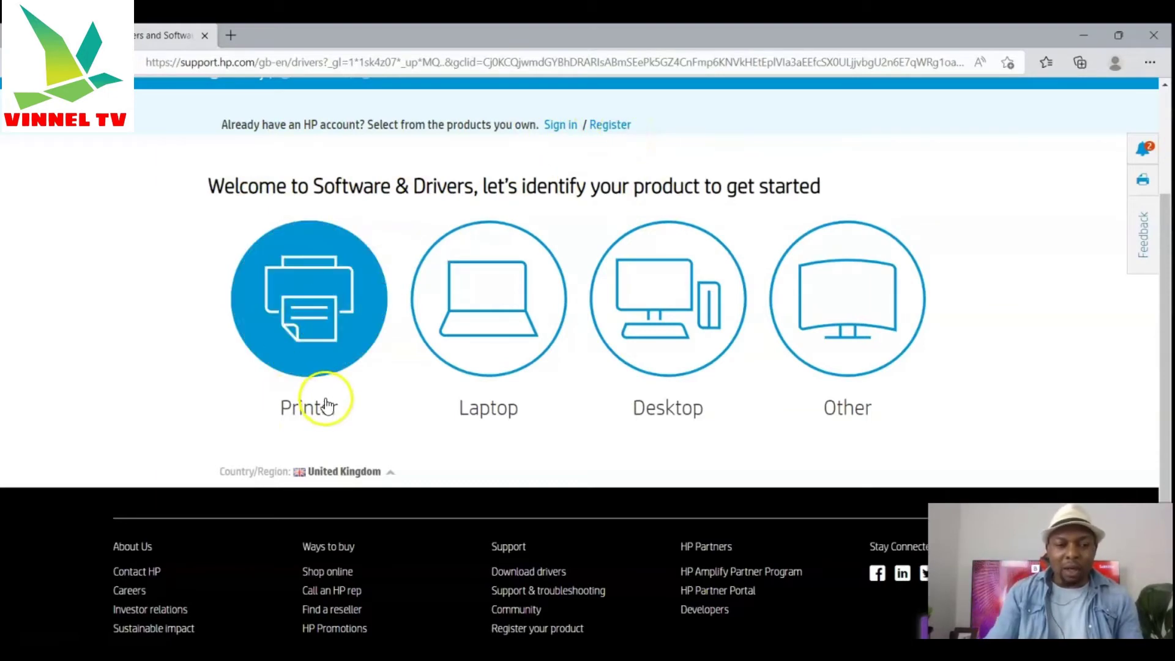
left_click(391, 472)
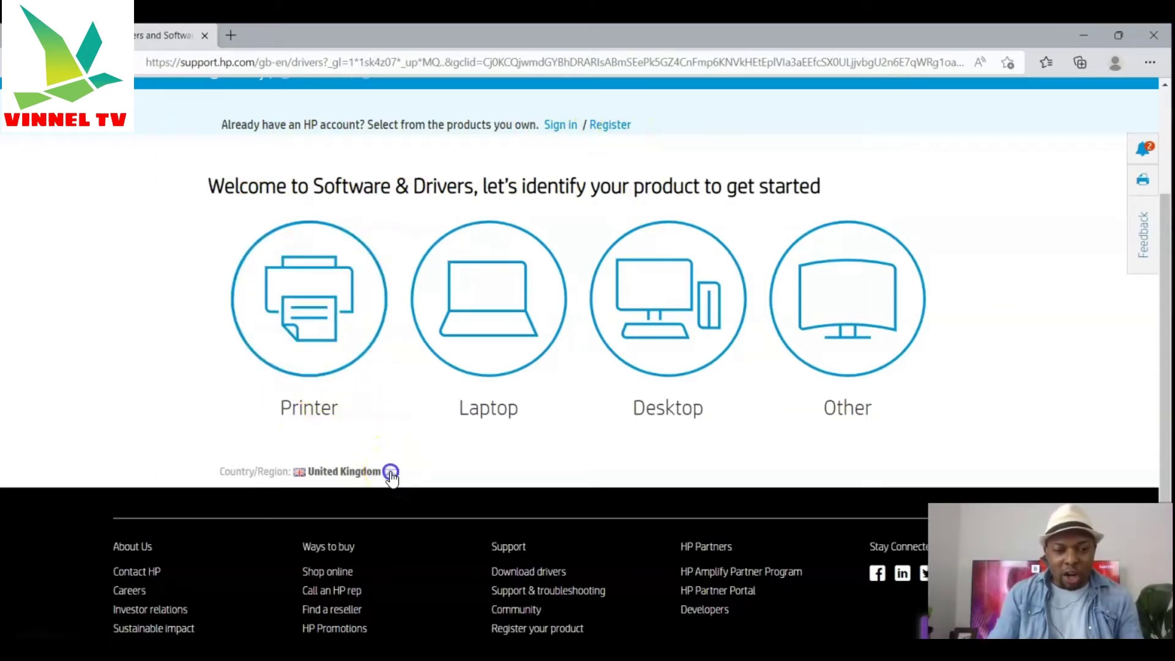
scroll(195, 358, "down", 1)
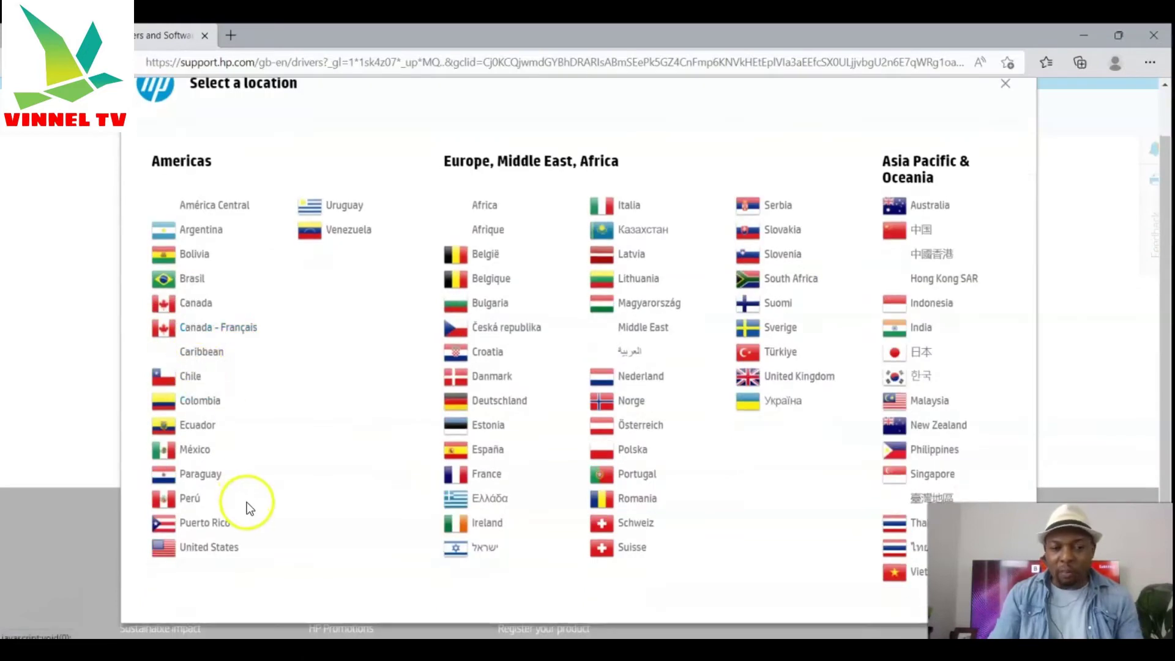
left_click(221, 555)
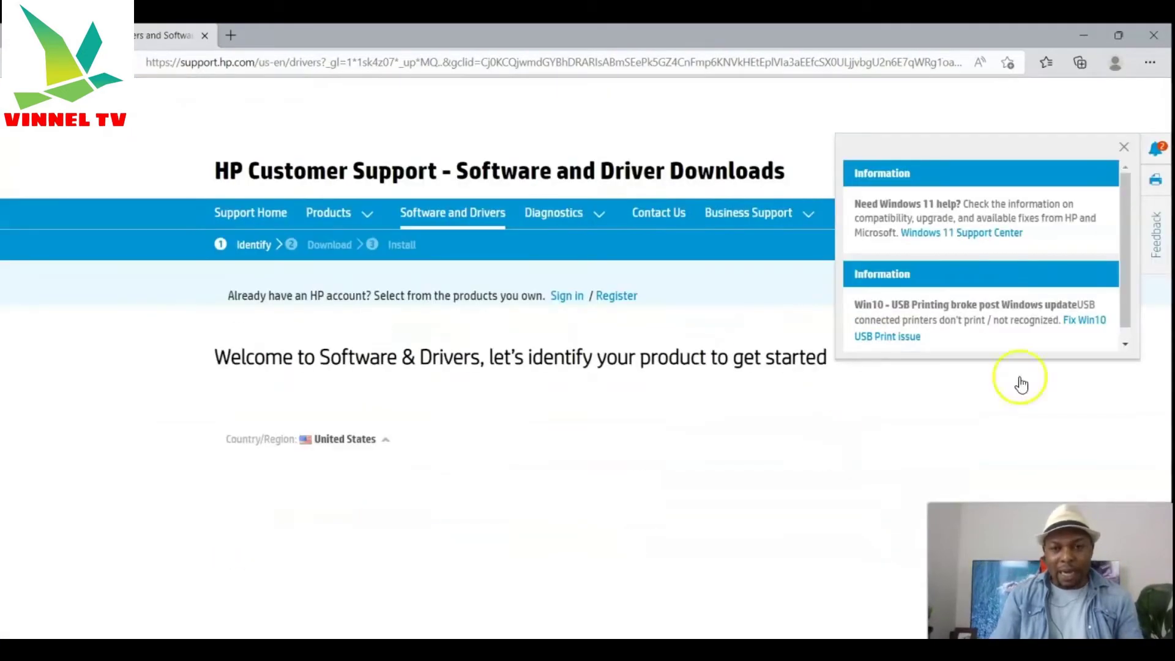
left_click(1122, 147)
left_click(509, 473)
Choose Printer as the product type and look over the list of popular printers
scroll(317, 416, "down", 4)
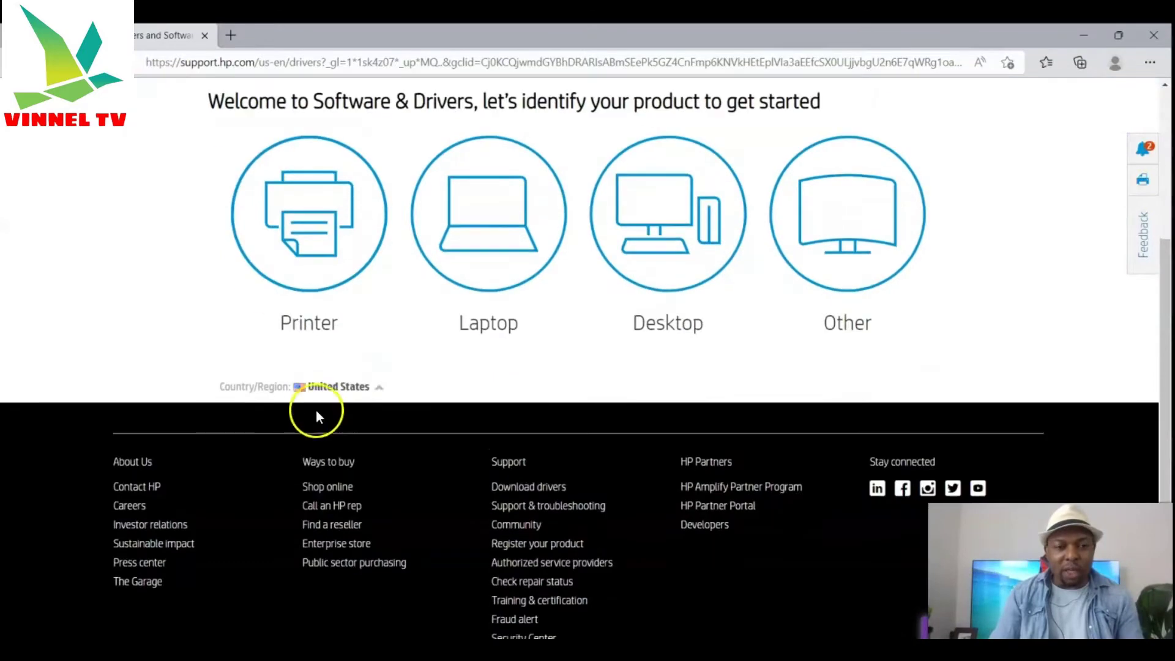
left_click(307, 318)
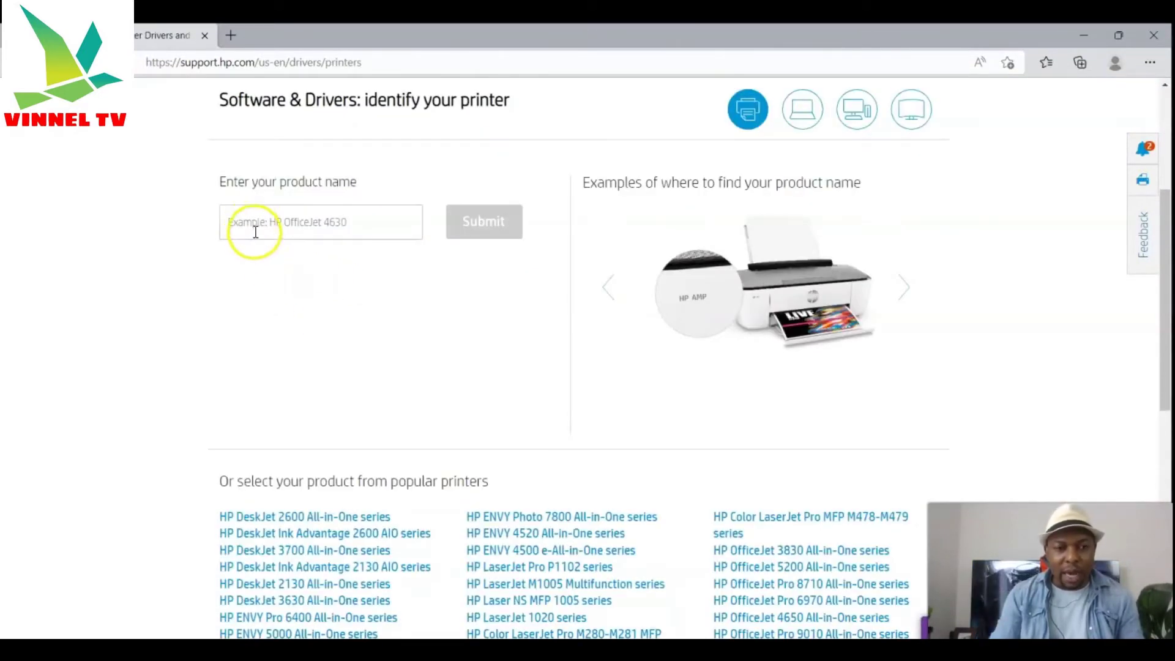
scroll(354, 329, "down", 1)
scroll(354, 329, "down", 4)
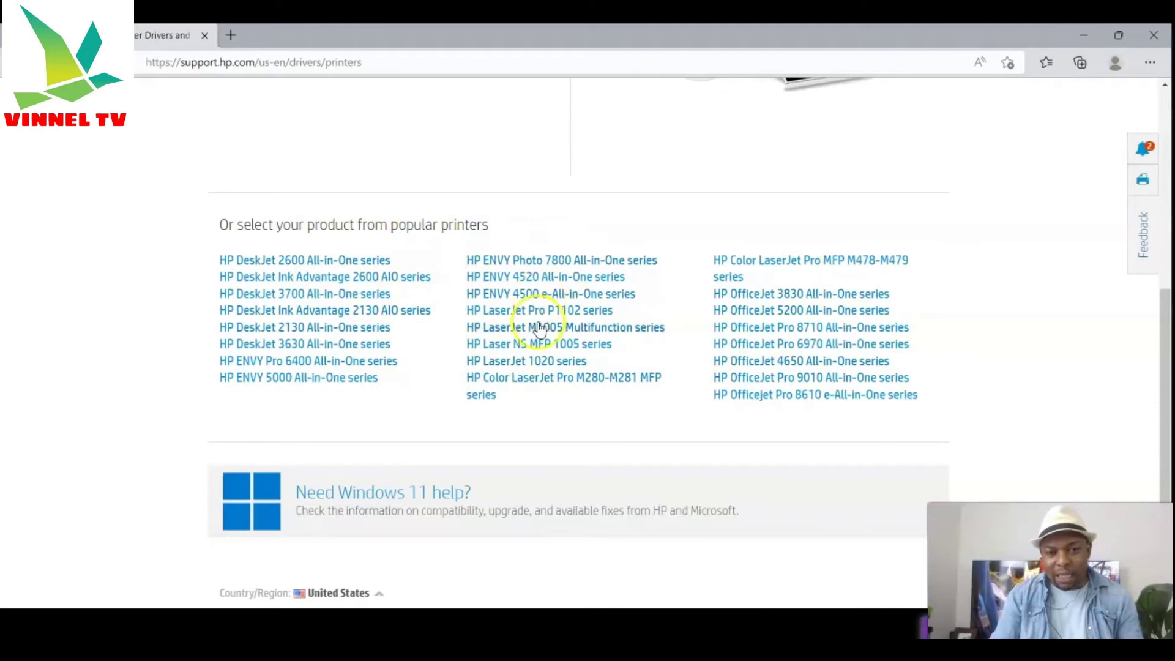
scroll(564, 331, "up", 4)
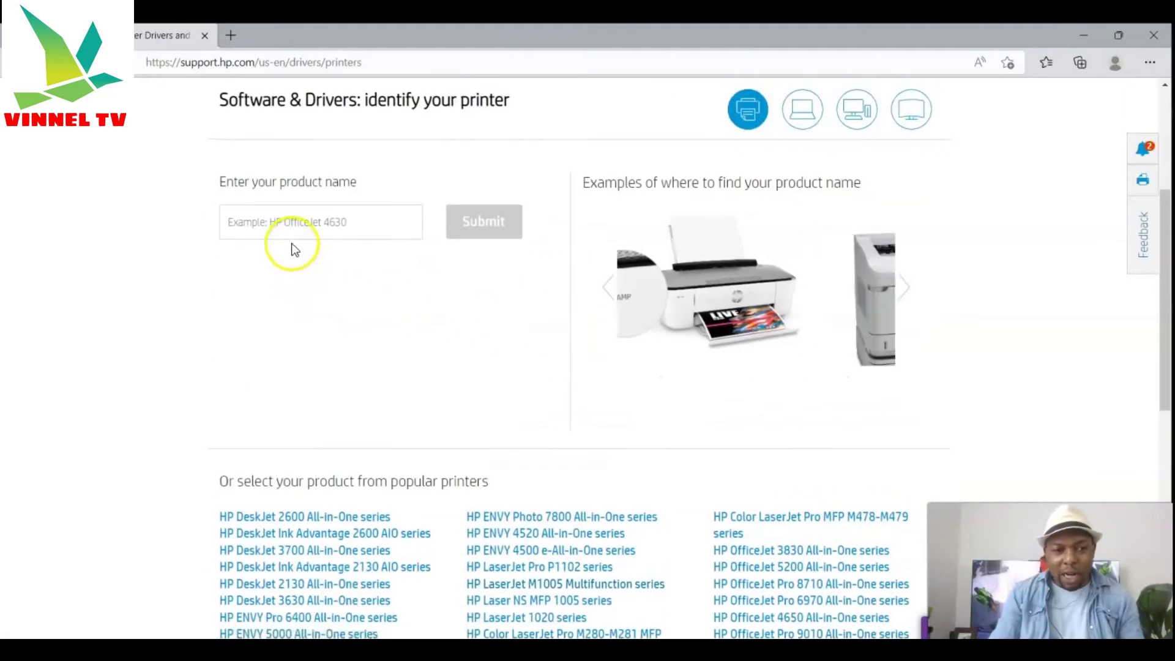
Identify the product as "hp envy printer 5055" and submit it to bring up its software and drivers
left_click(291, 226)
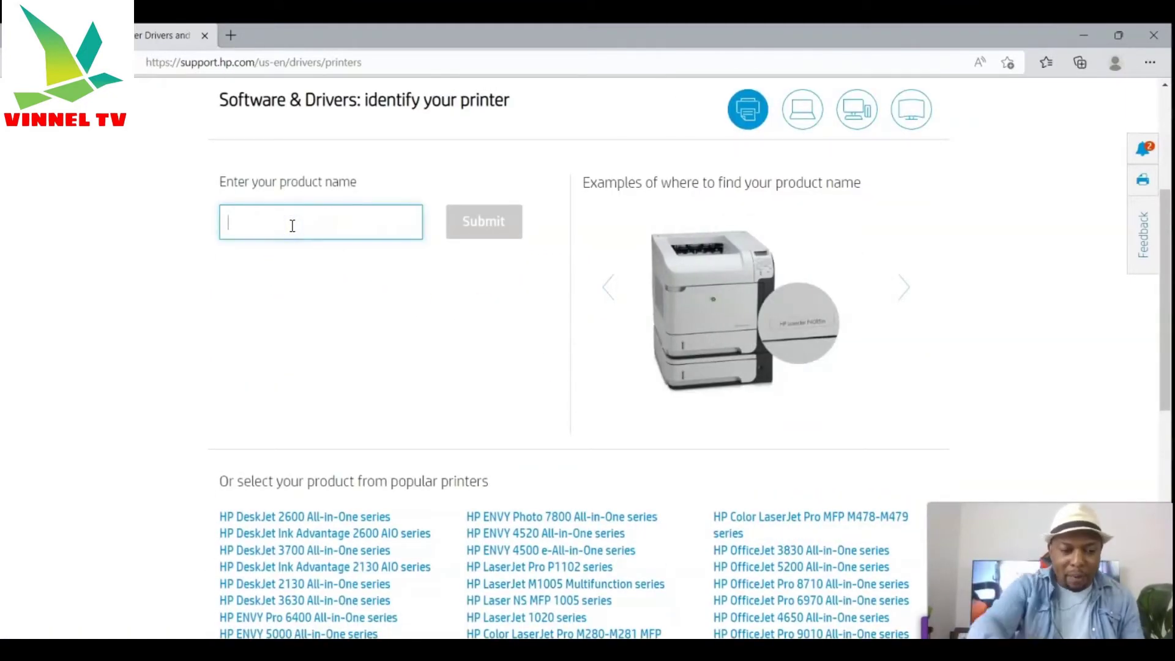
type("hp")
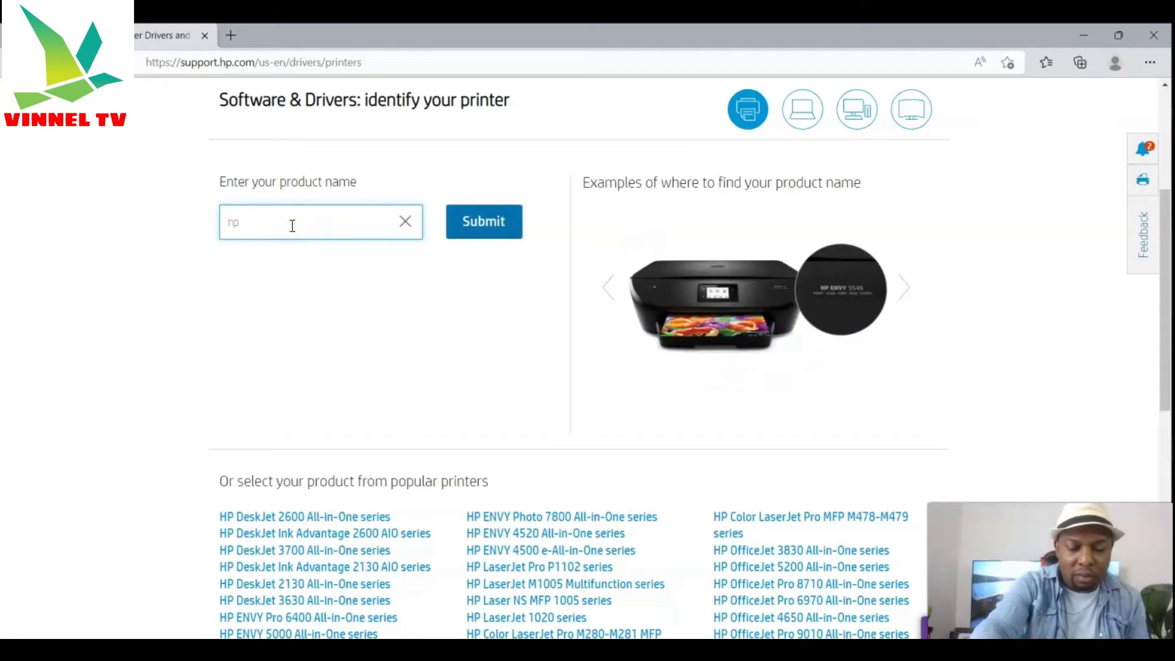
type(" envy")
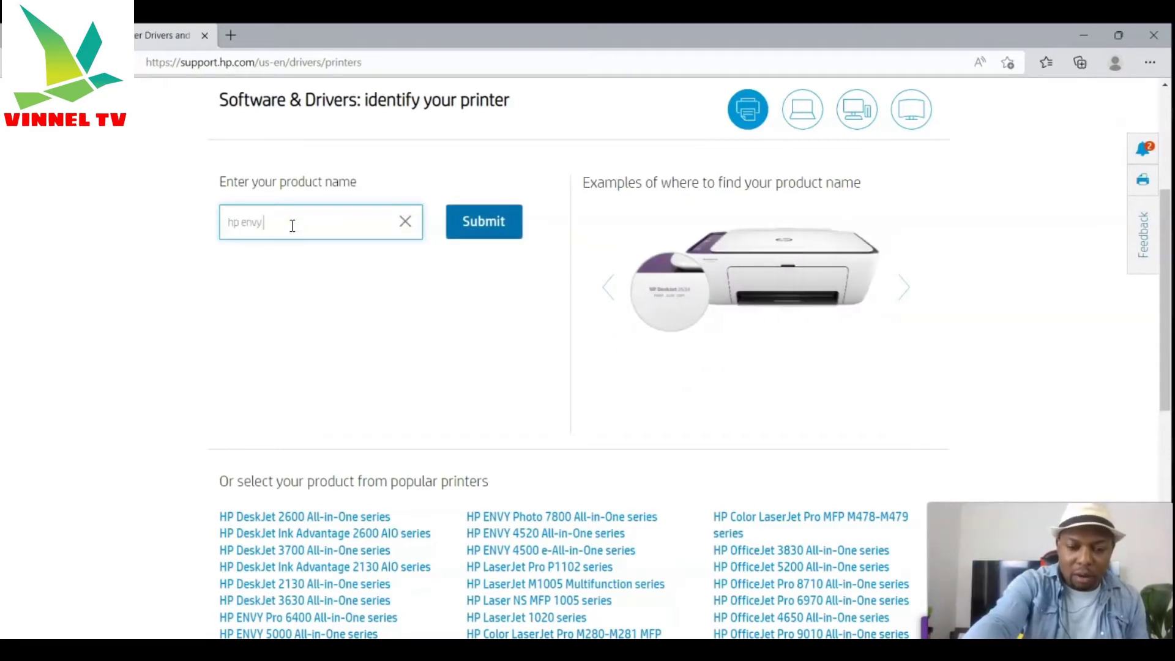
type(" prin")
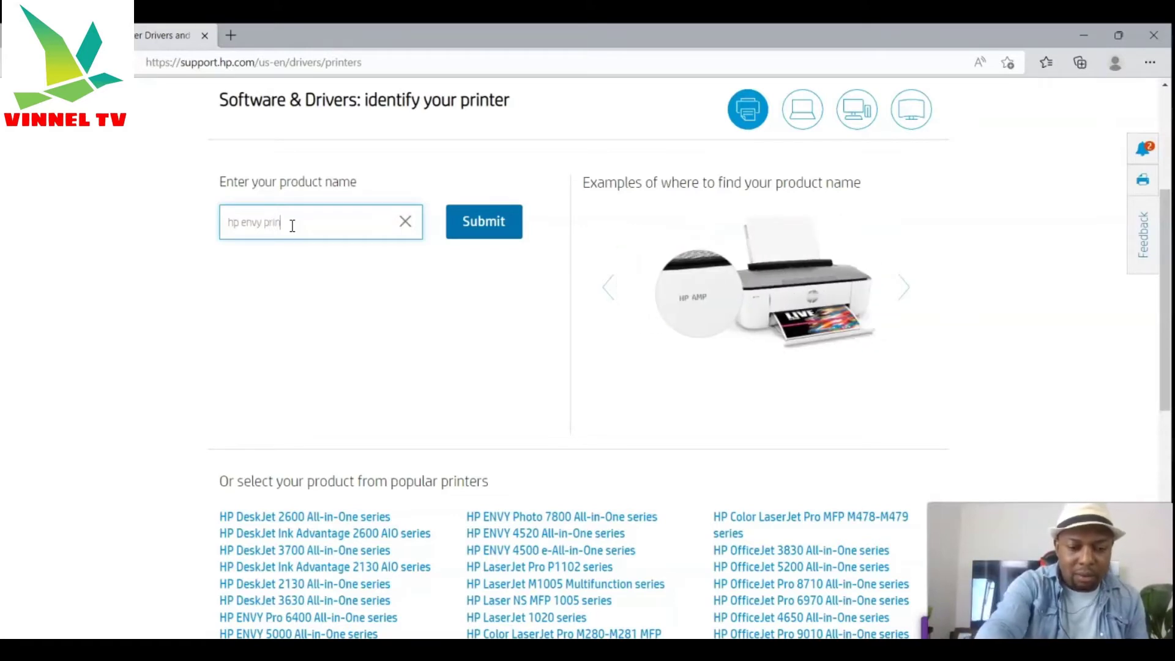
type("ter5")
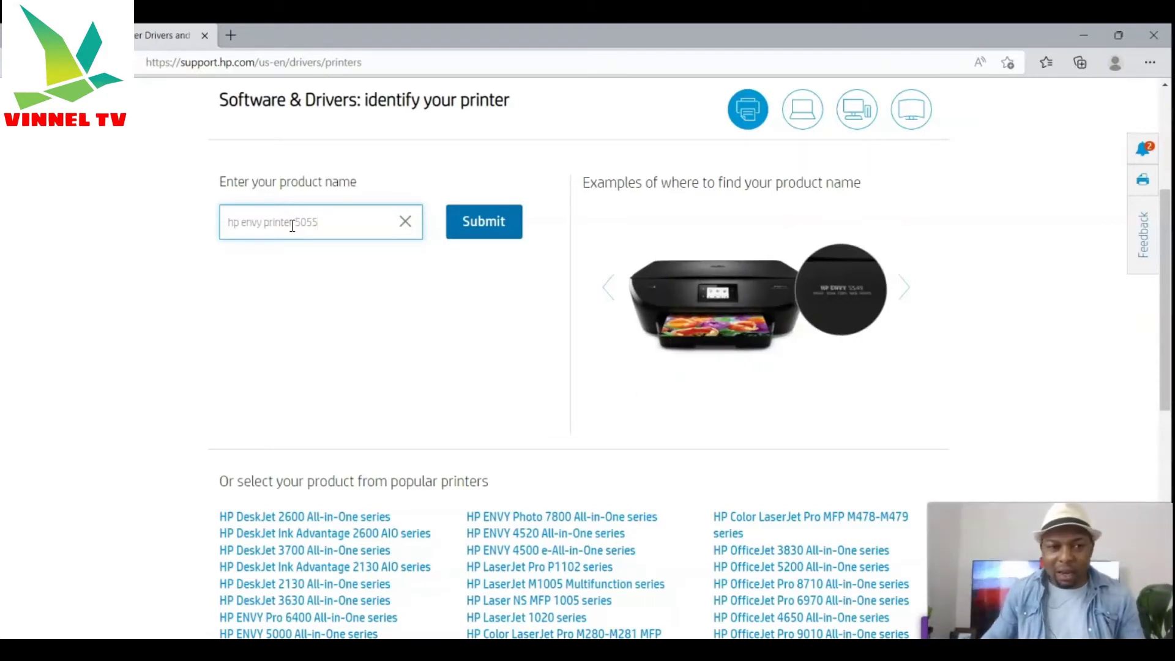
left_click(480, 221)
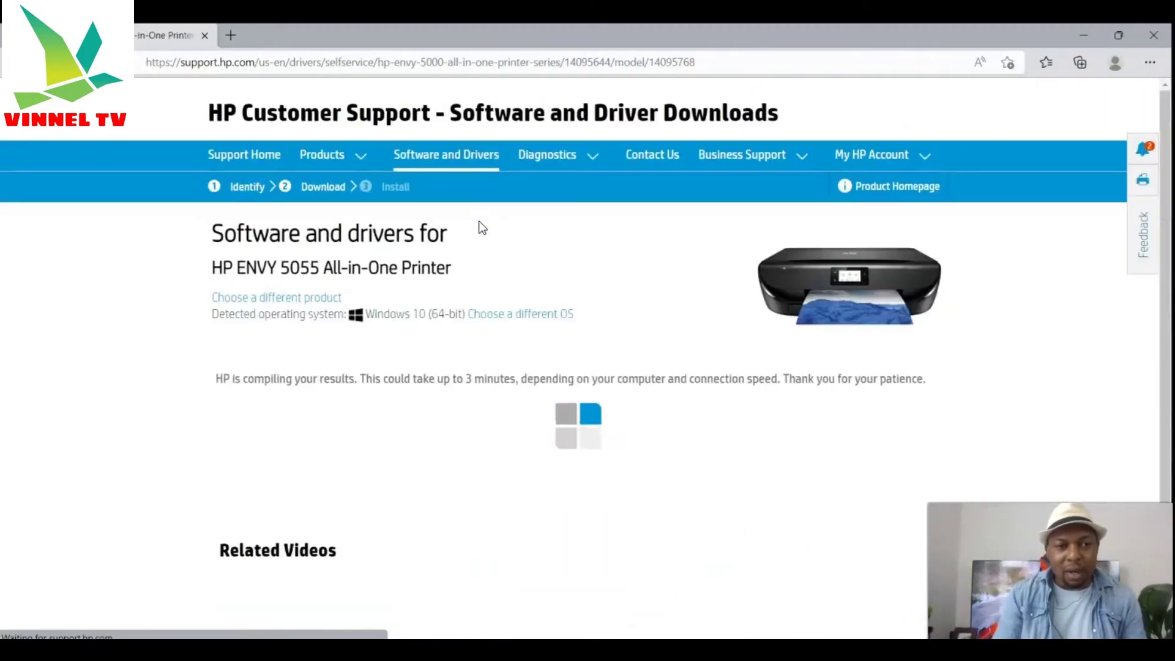
scroll(541, 261, "down", 1)
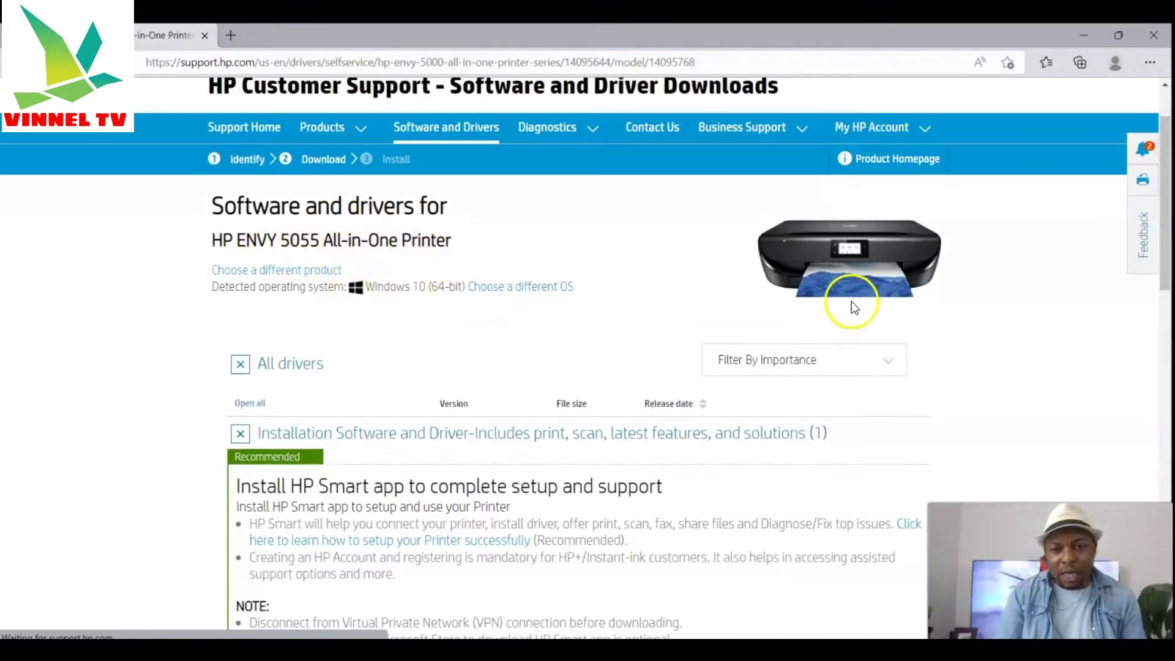
Look over the software and drivers offered for the HP ENVY 5055 All-in-One Printer
scroll(828, 283, "up", 1)
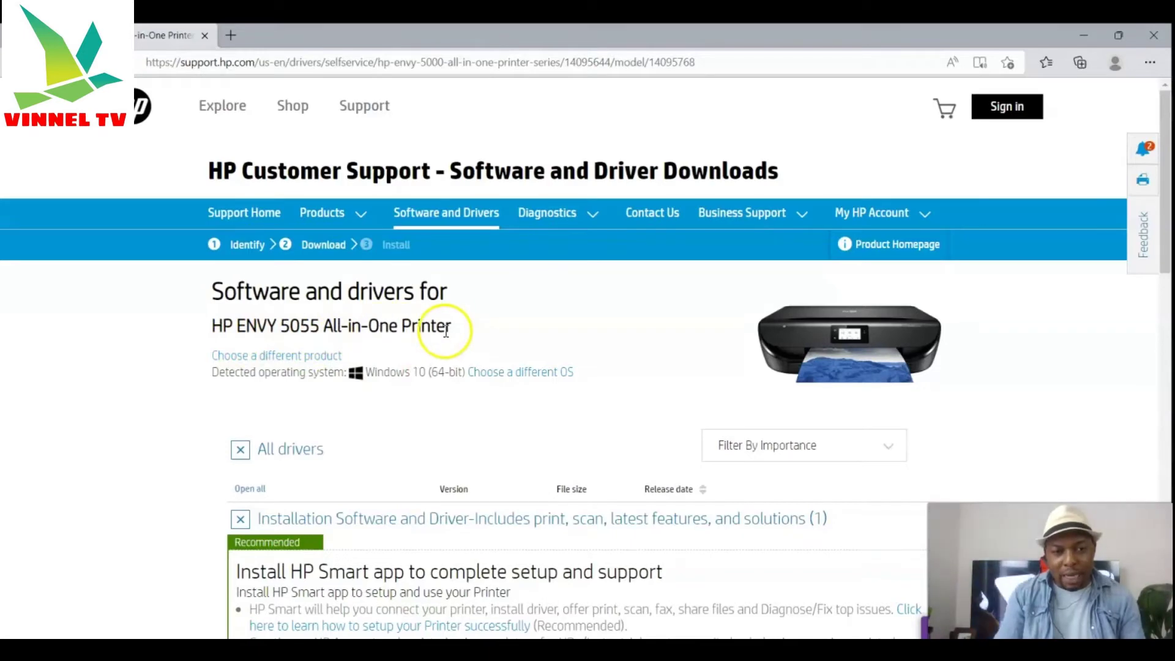
scroll(445, 331, "down", 2)
scroll(446, 331, "down", 2)
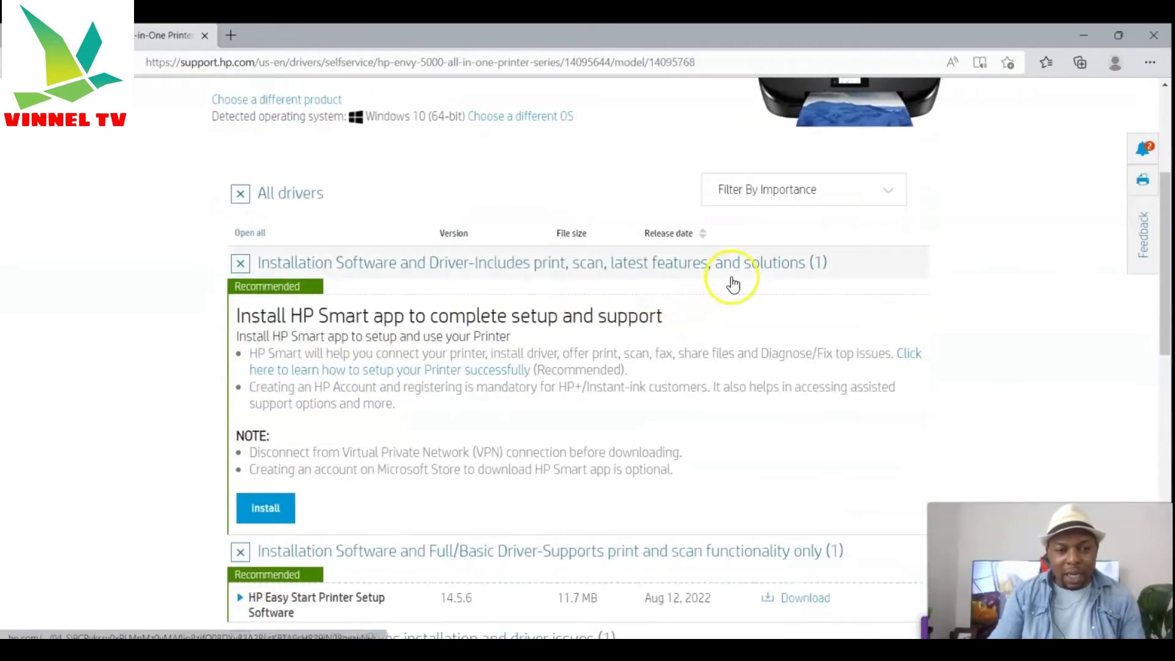
scroll(733, 282, "up", 1)
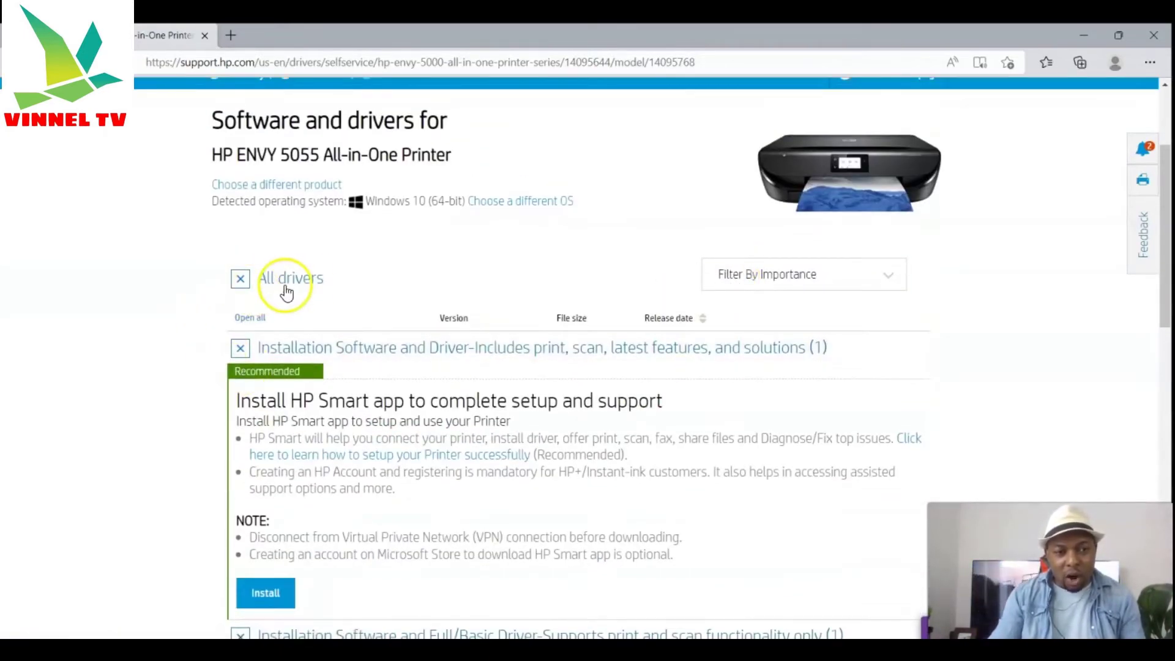
scroll(306, 288, "down", 1)
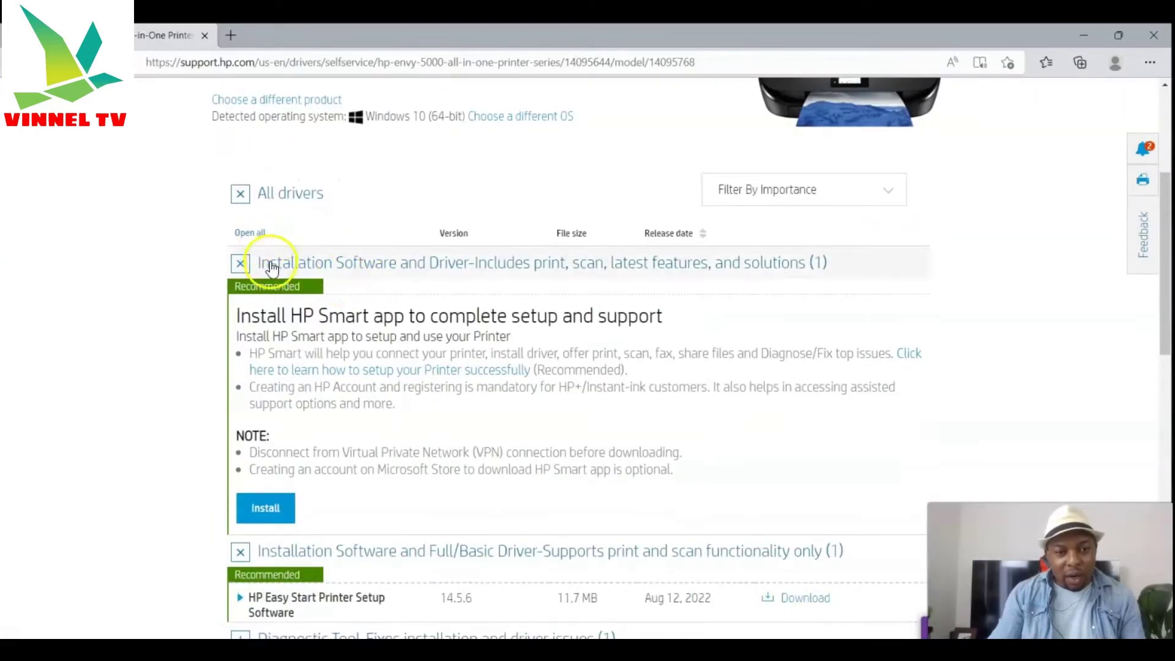
Collapse and re-expand the All drivers list and its first Installation Software and Driver section
left_click(242, 204)
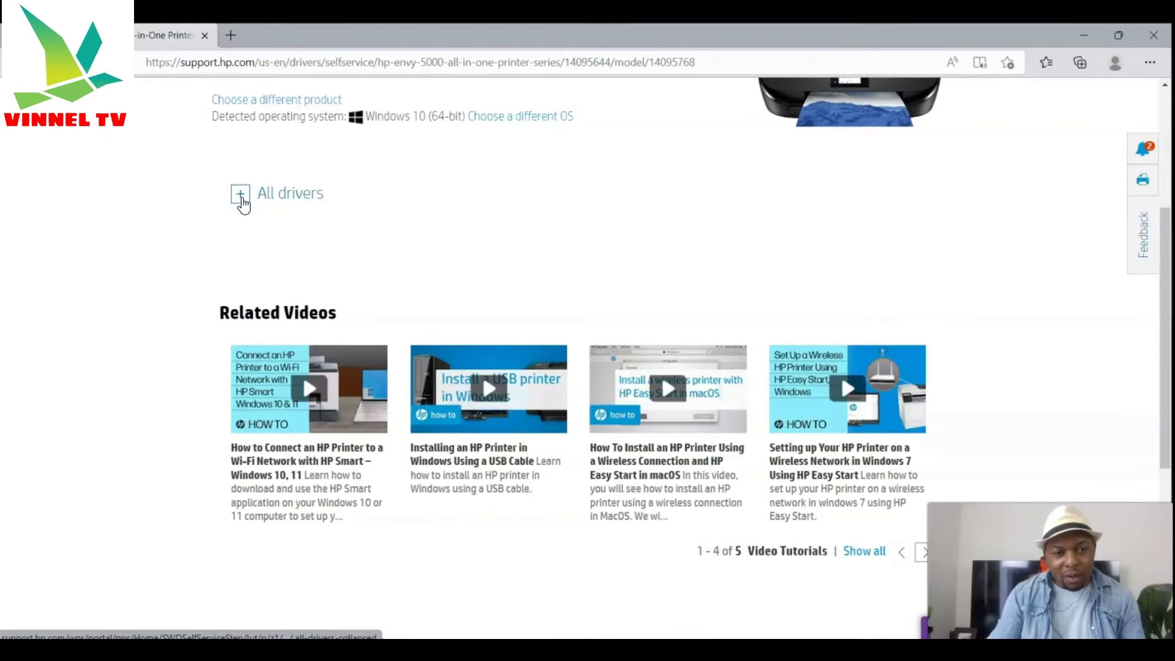
left_click(240, 195)
left_click(242, 265)
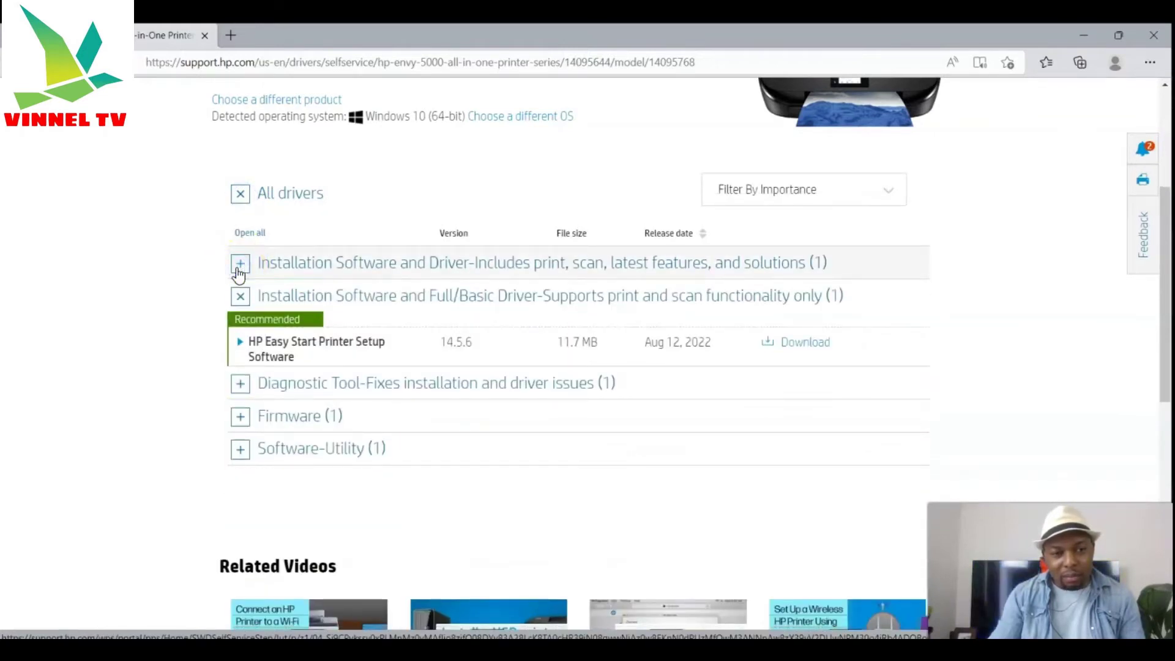
left_click(238, 268)
left_click(238, 268)
left_click(238, 268)
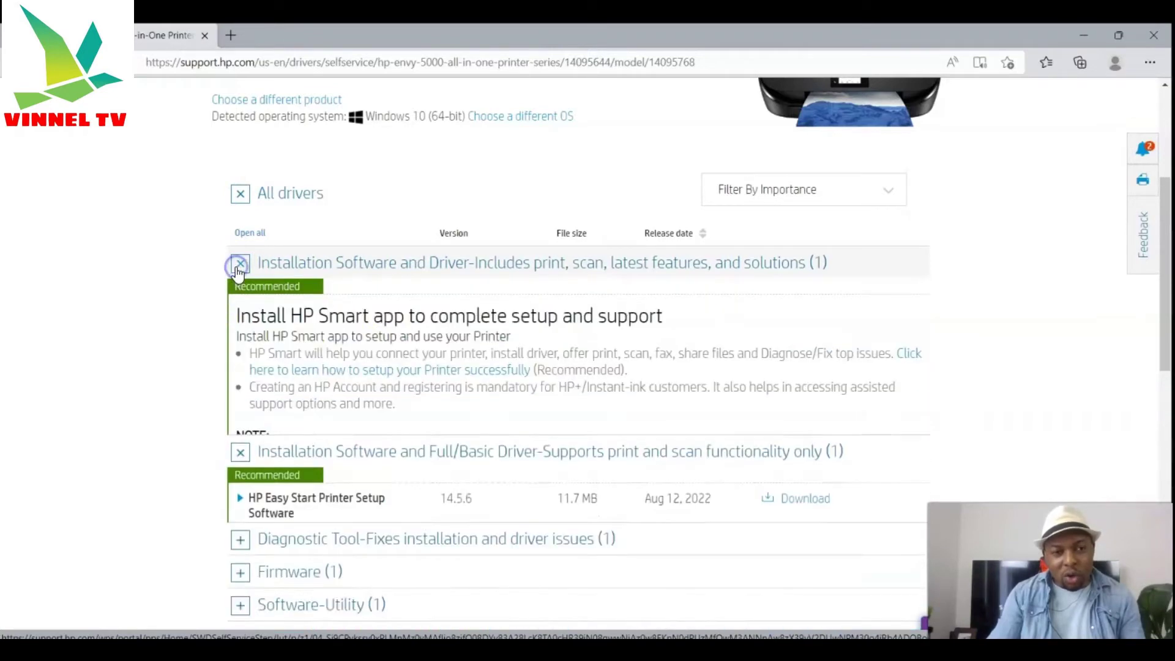
Review the recommended HP Smart installation notes and follow the HP Smart install option to its Microsoft Store page
scroll(467, 307, "down", 4)
scroll(469, 304, "up", 4)
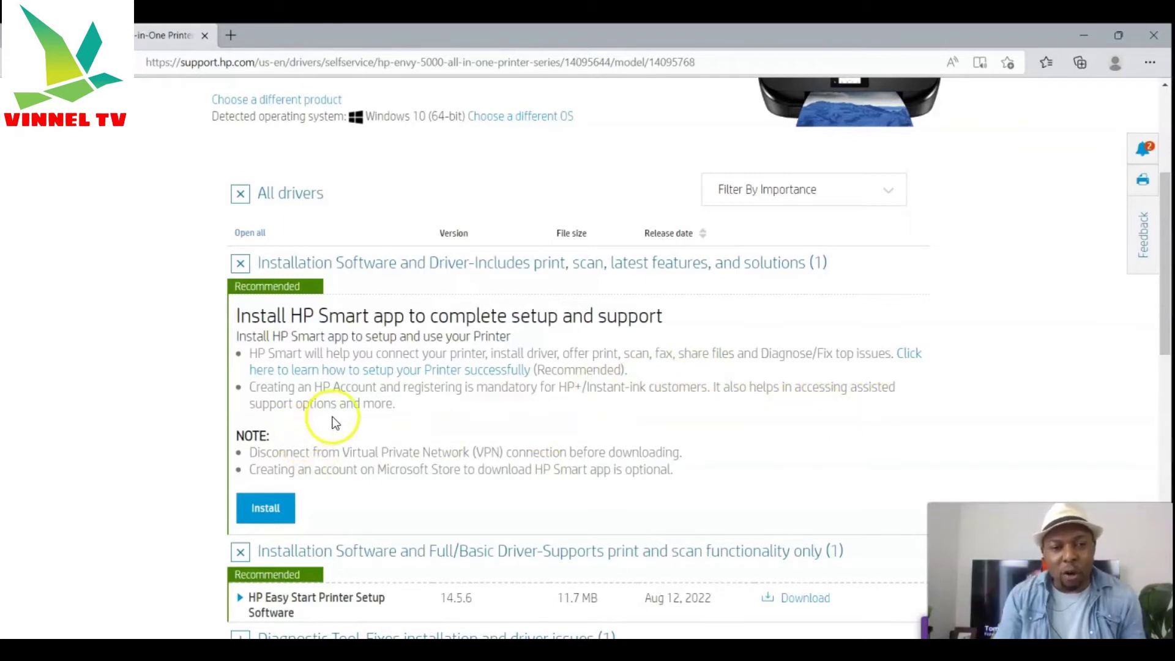
scroll(441, 406, "down", 1)
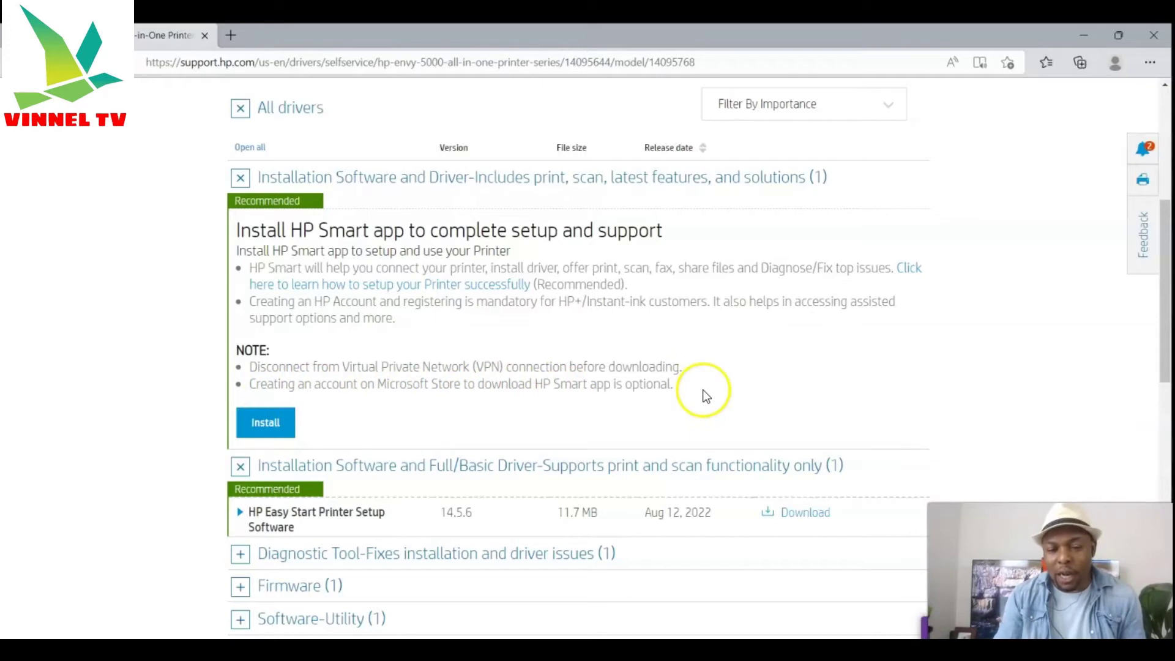
scroll(451, 389, "down", 1)
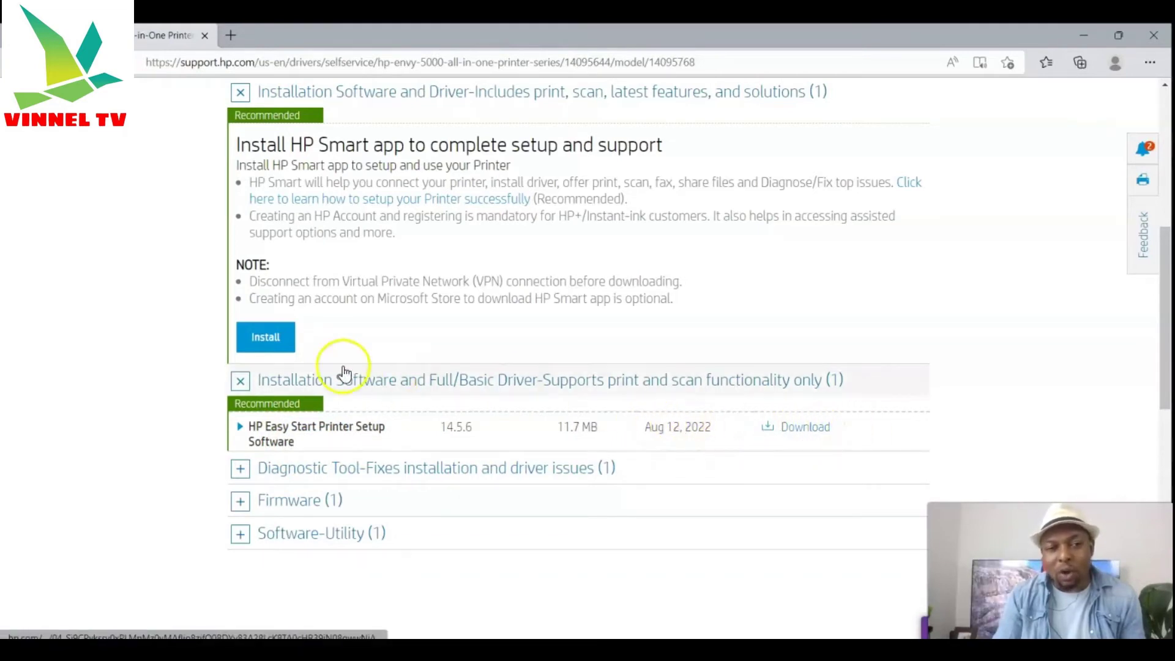
left_click(265, 338)
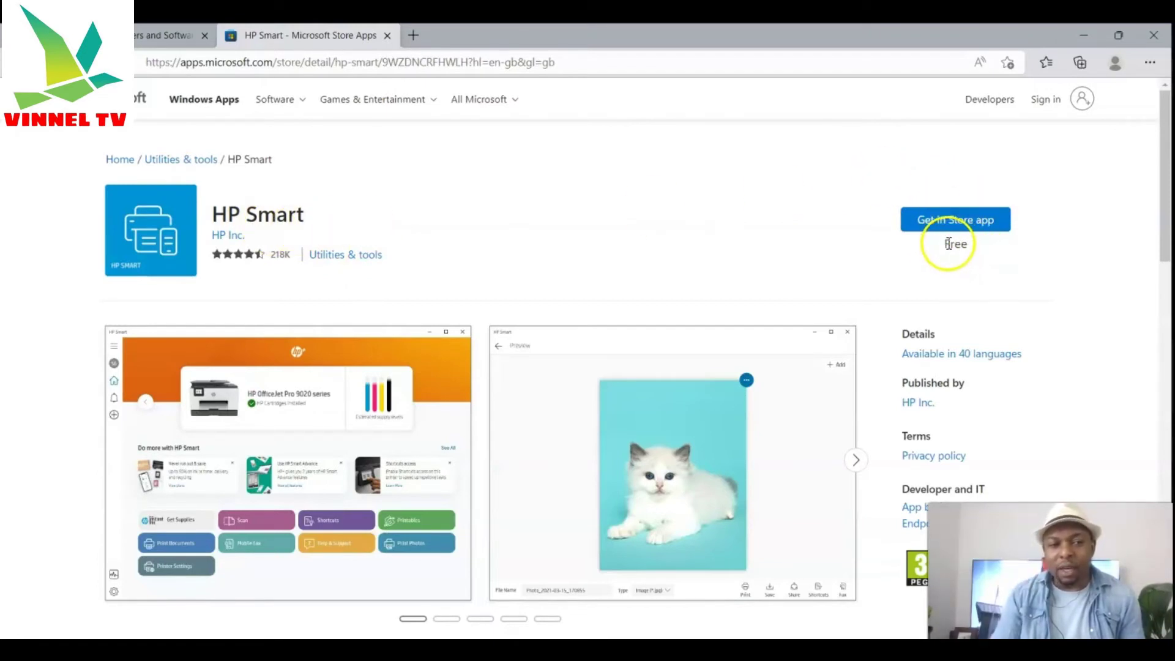
Look over the HP Smart description and reviews, and install the free app through the Microsoft Store
scroll(954, 246, "down", 7)
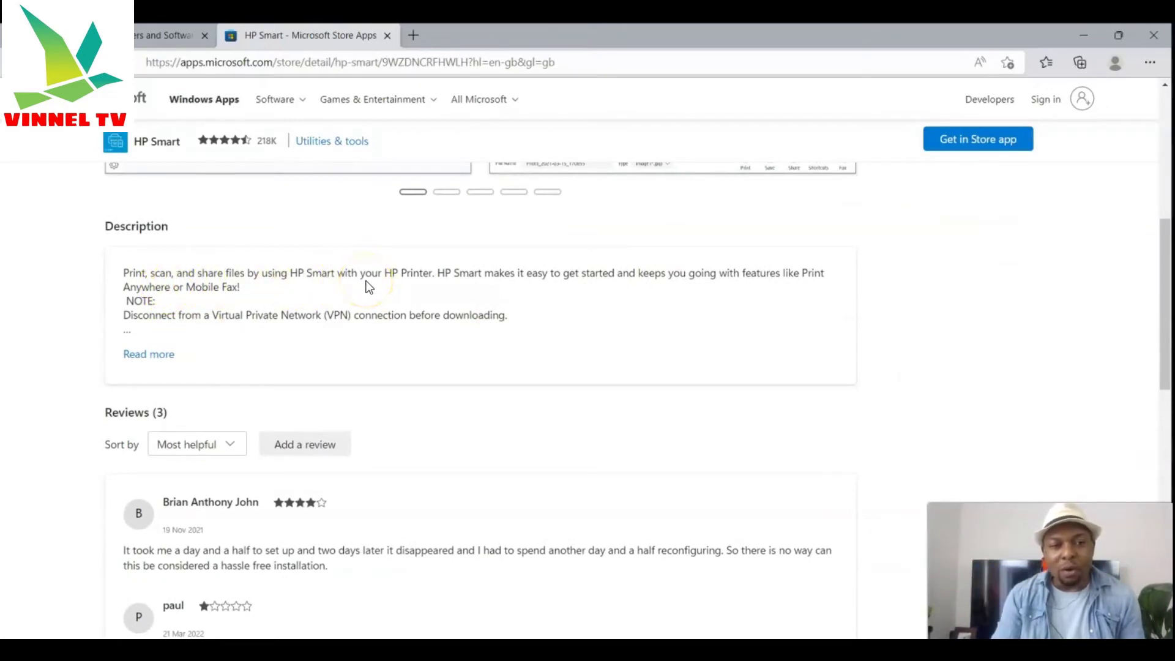
scroll(487, 292, "up", 7)
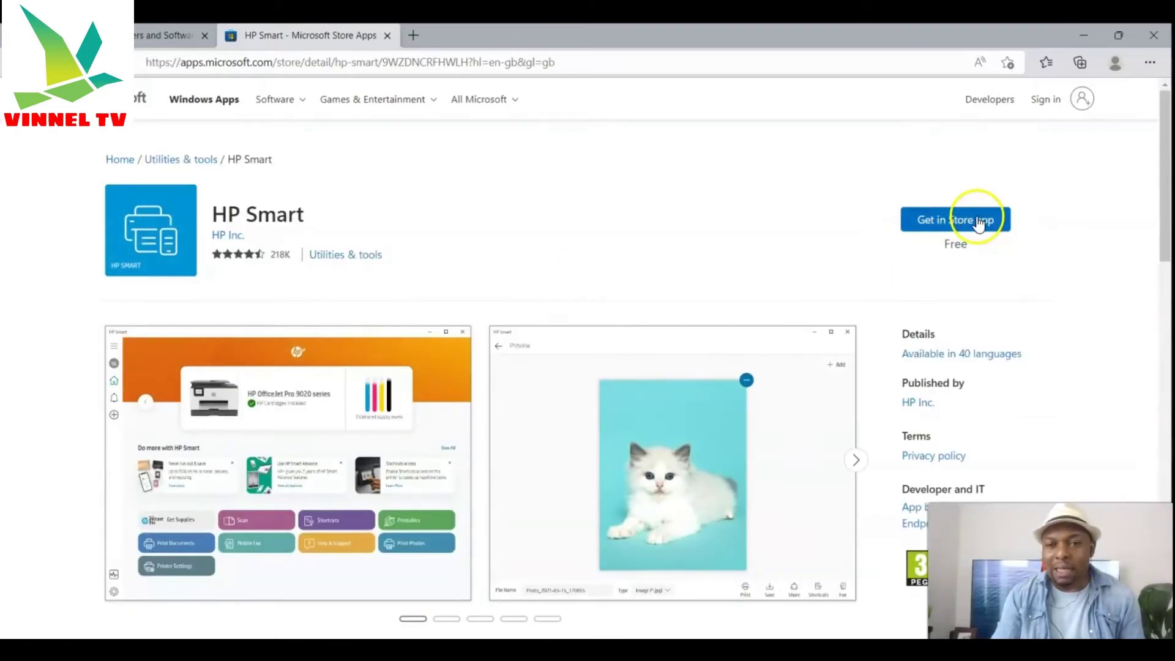
left_click(979, 224)
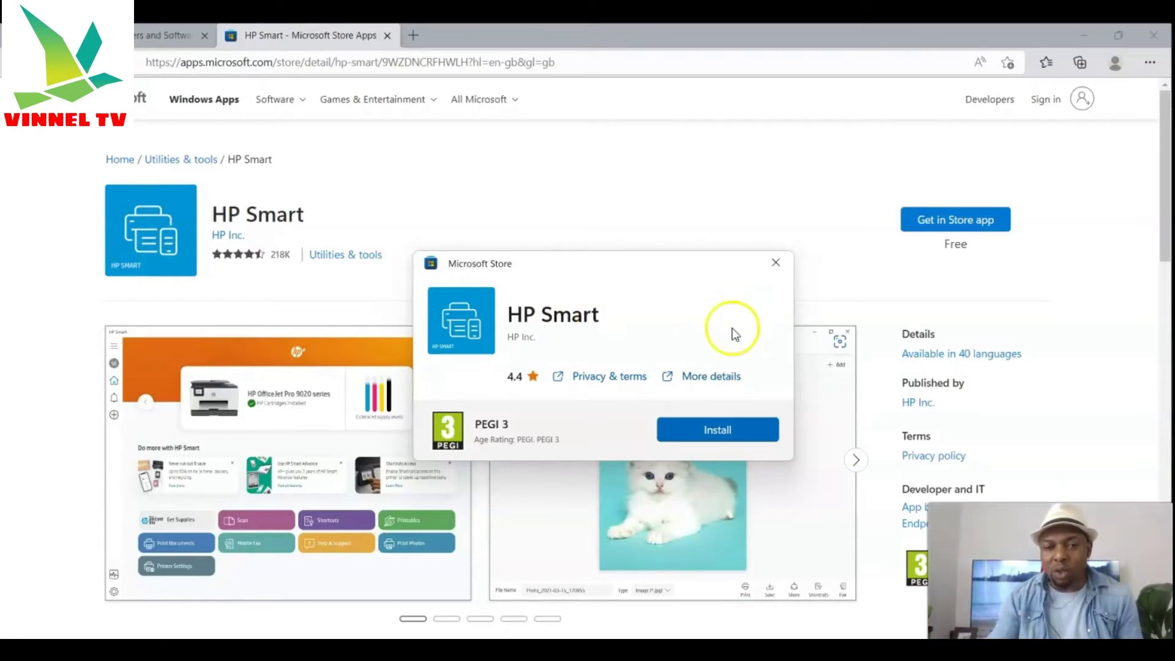
left_click(701, 432)
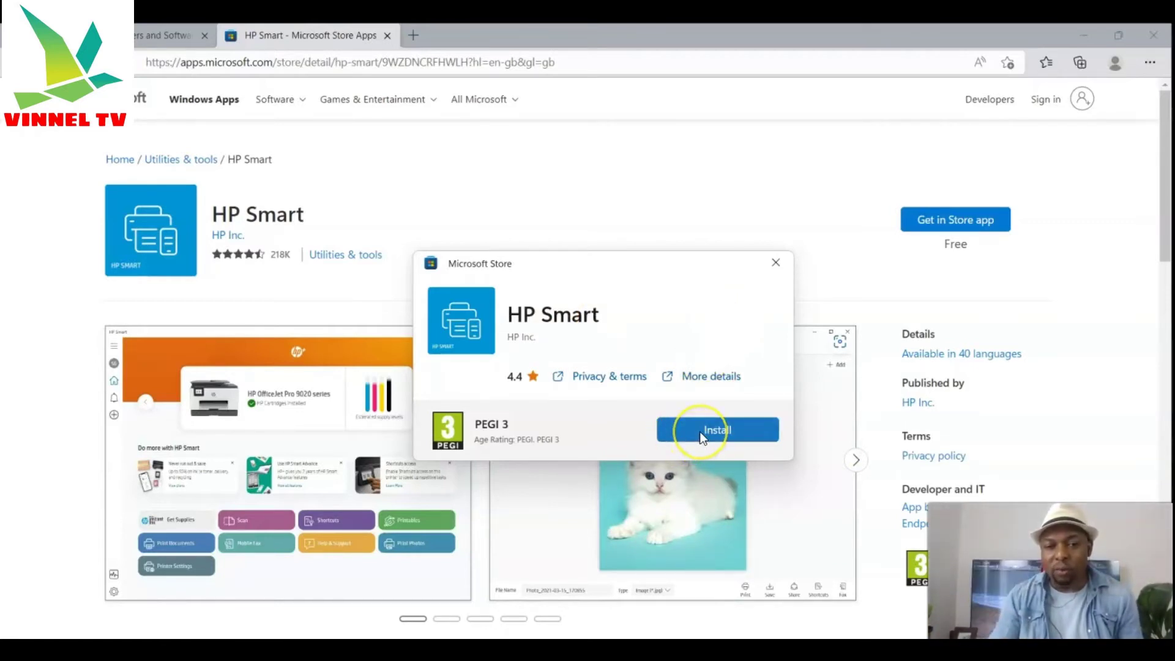
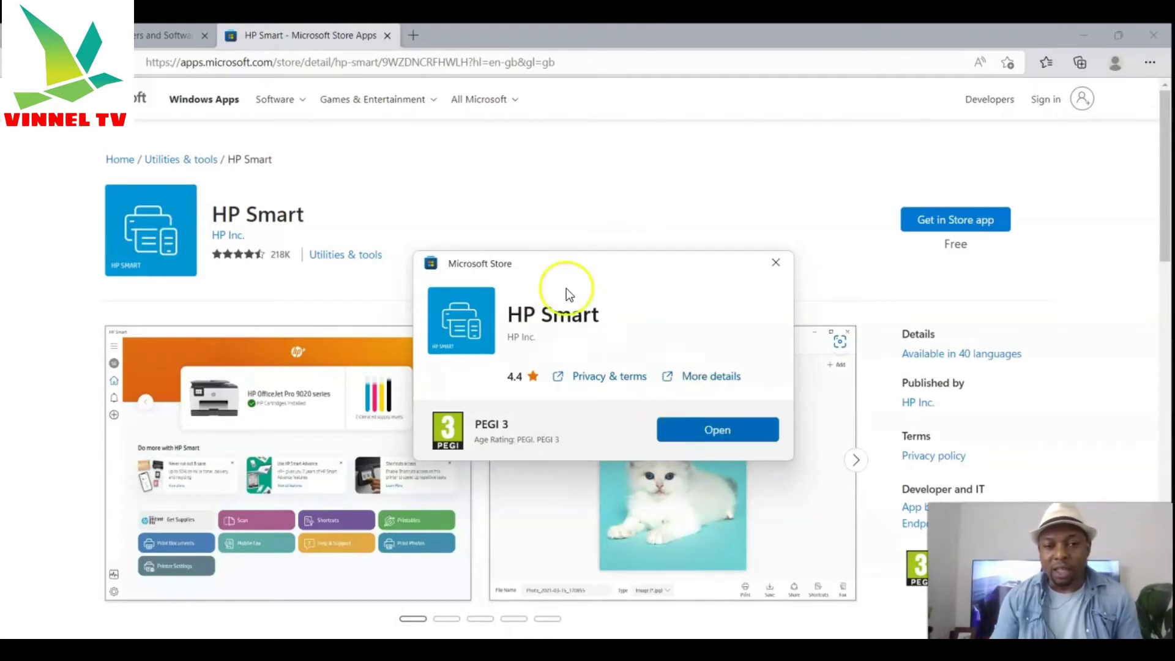
Launch HP Smart full-screen, accept all its data-use options and start setting up a new printer
left_click(718, 429)
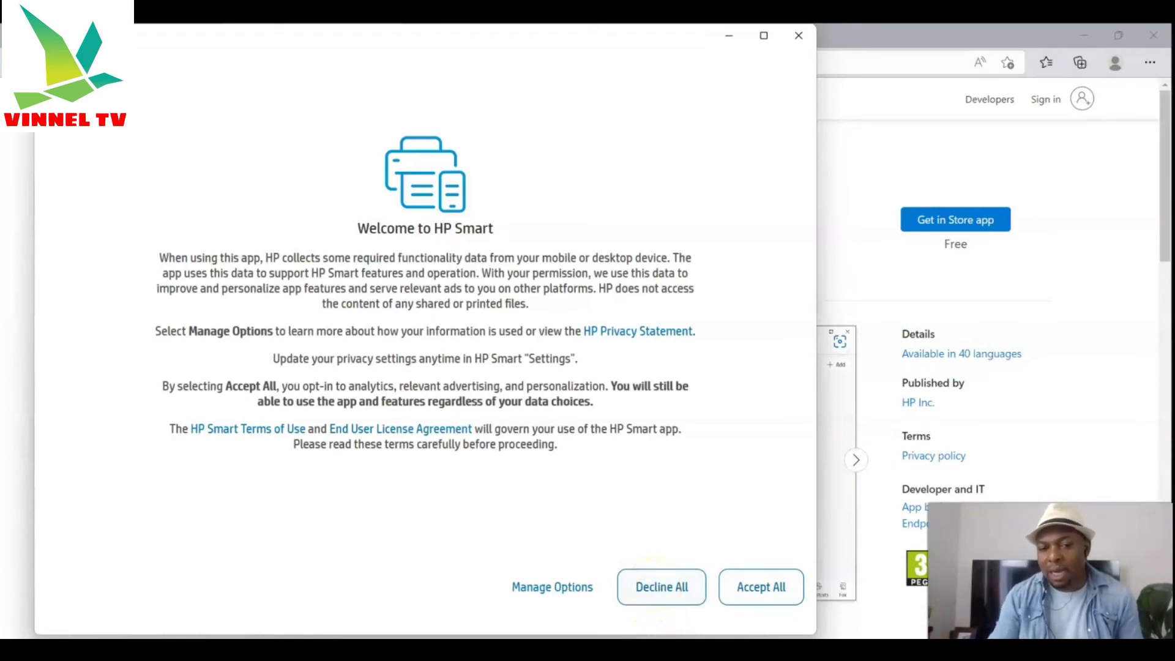
left_click(760, 589)
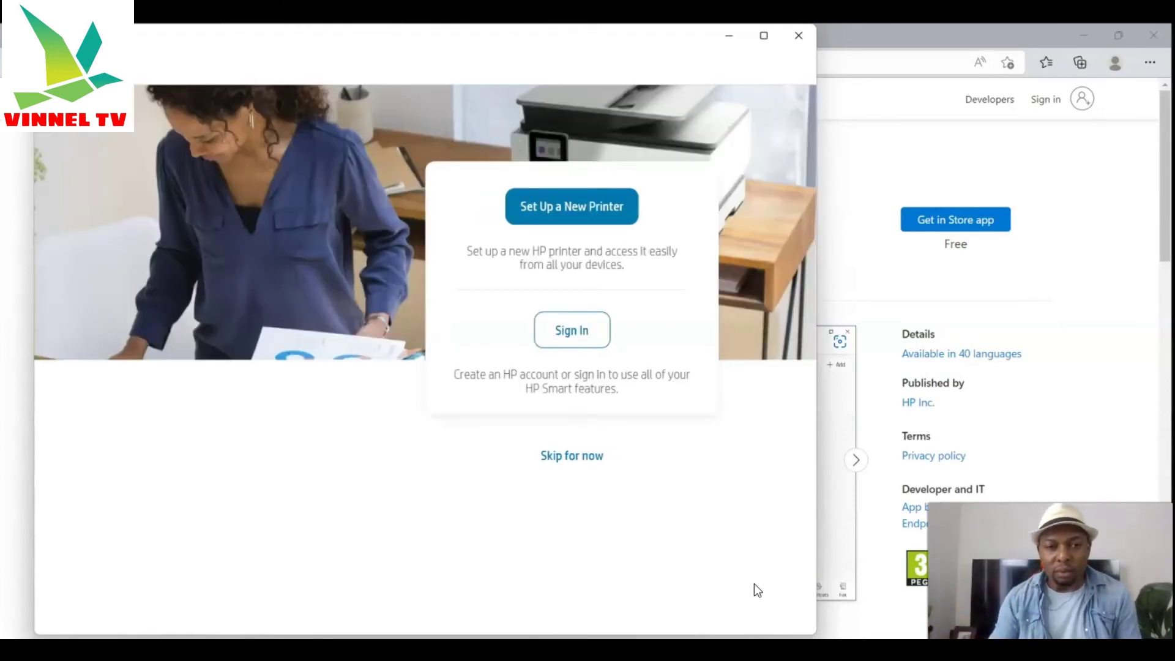
left_click(761, 35)
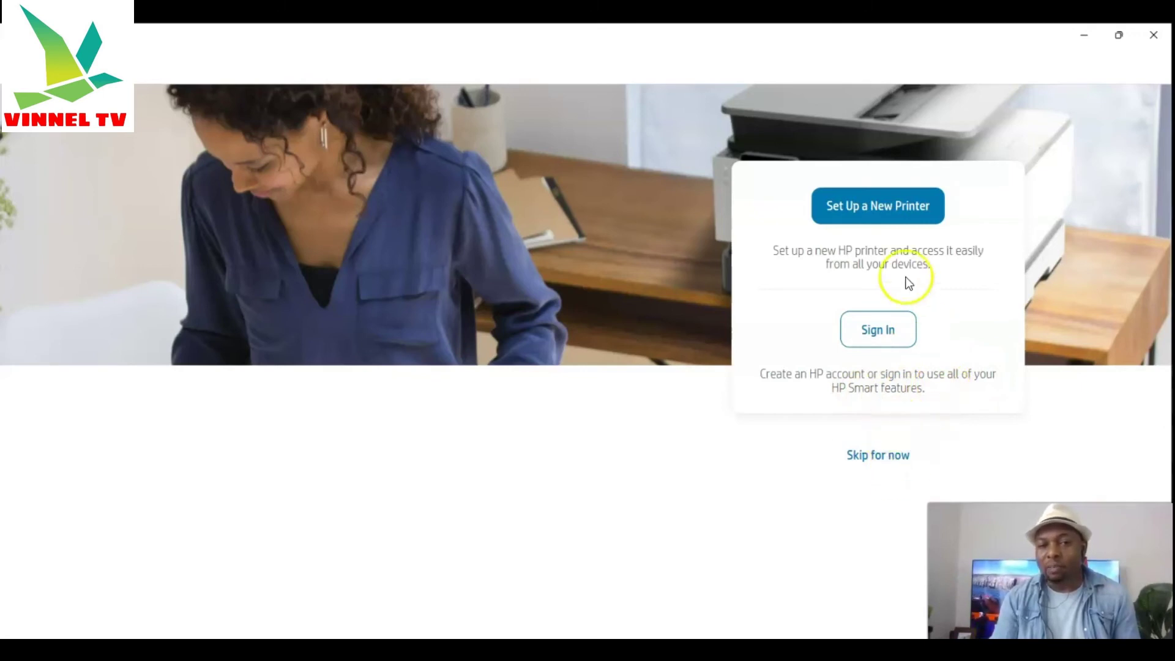
left_click(877, 208)
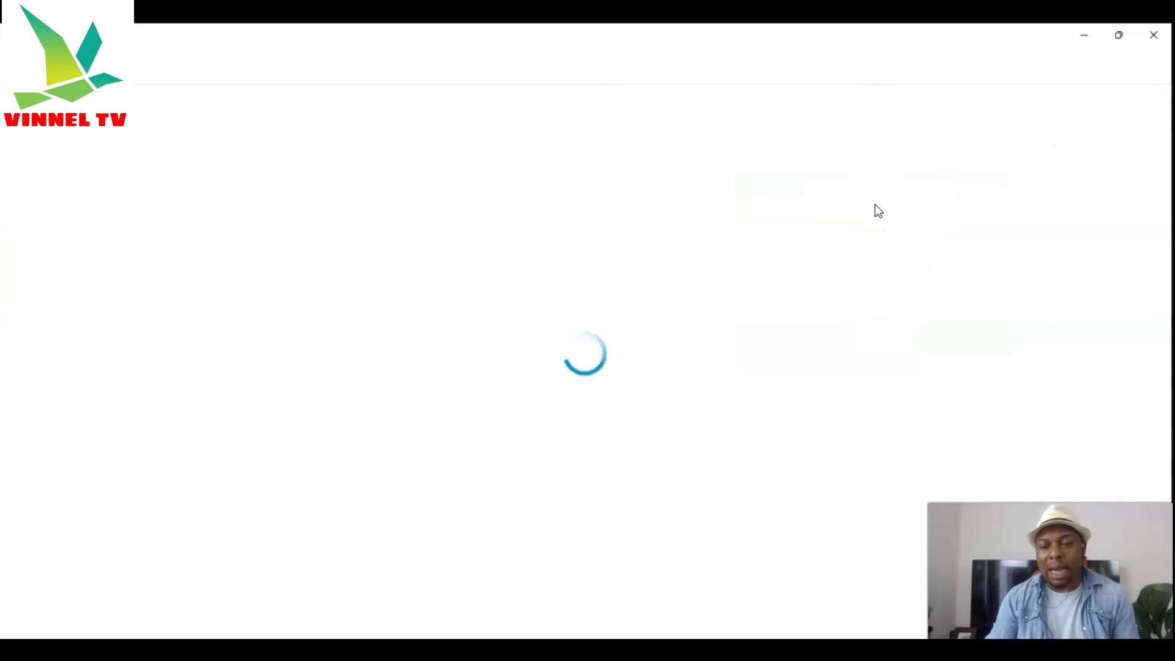